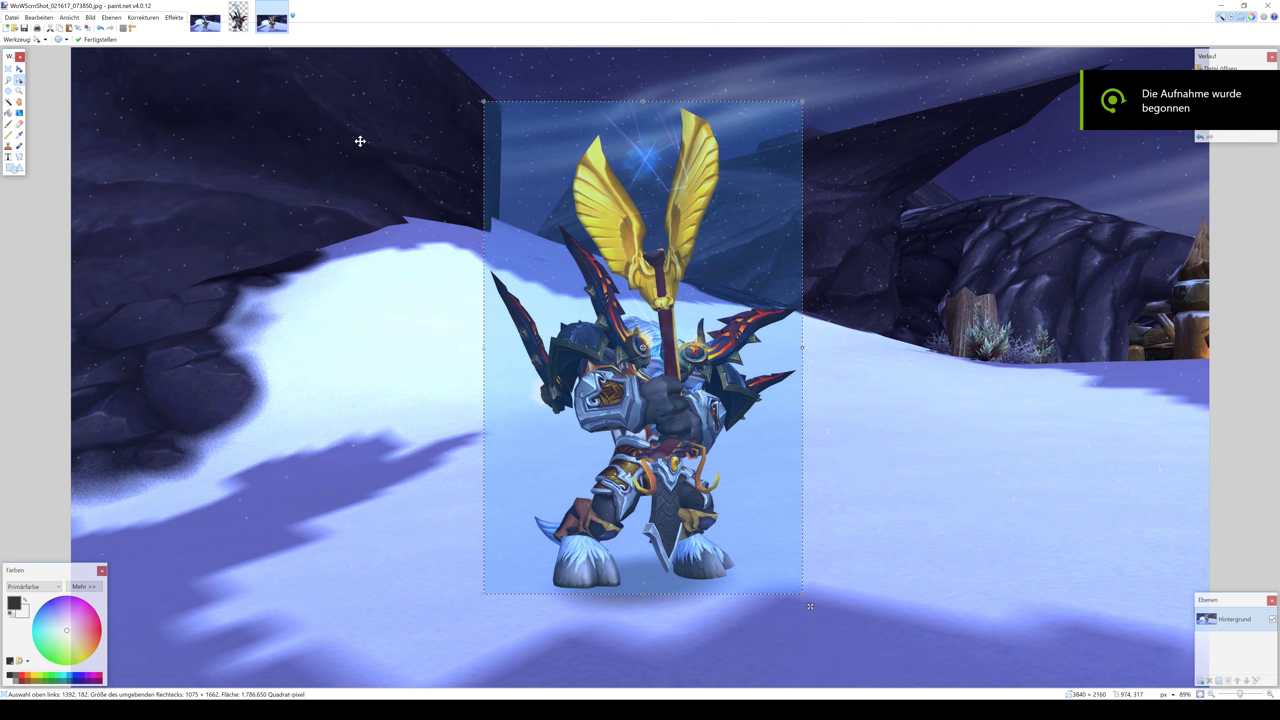
# Step: Create a new image sized to the copied selection and paste the character into it
pyautogui.click(12, 17)
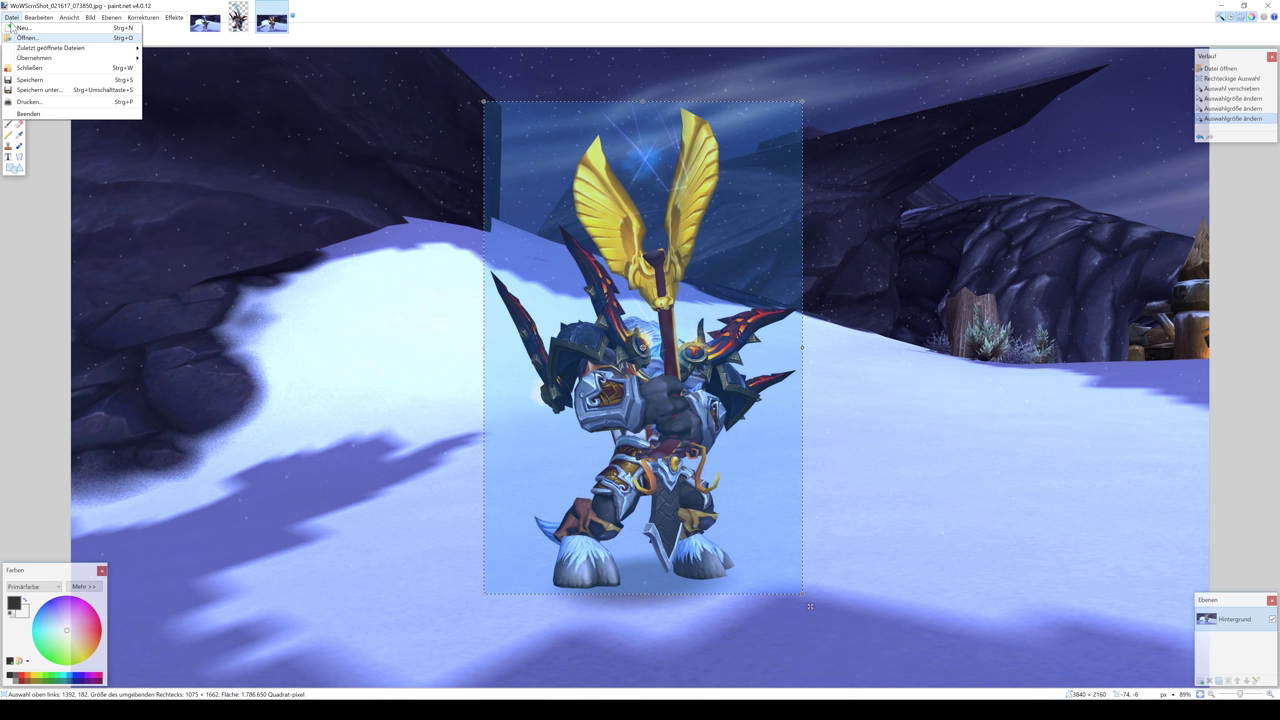
pyautogui.click(25, 30)
pyautogui.click(638, 417)
pyautogui.hotkey('ctrl', 'v')
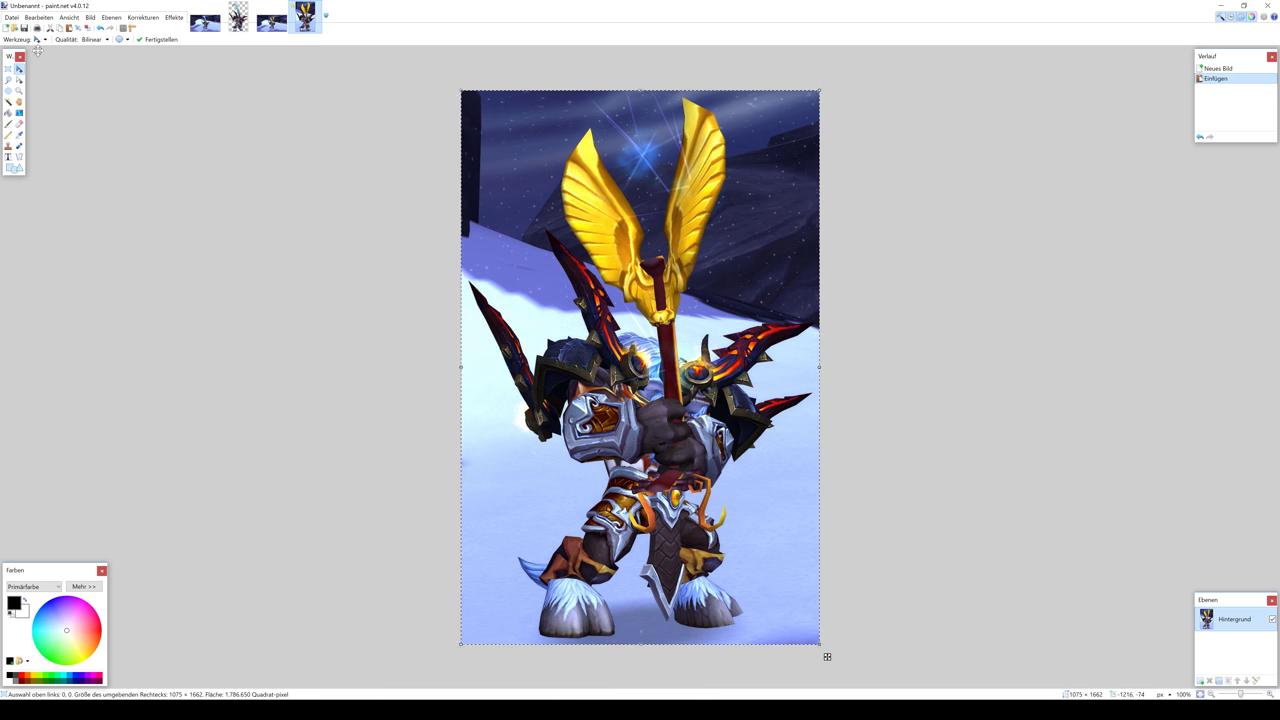
# Step: Save the new image as desk-neu-17-02-2017.png in the WoW folder
pyautogui.click(12, 17)
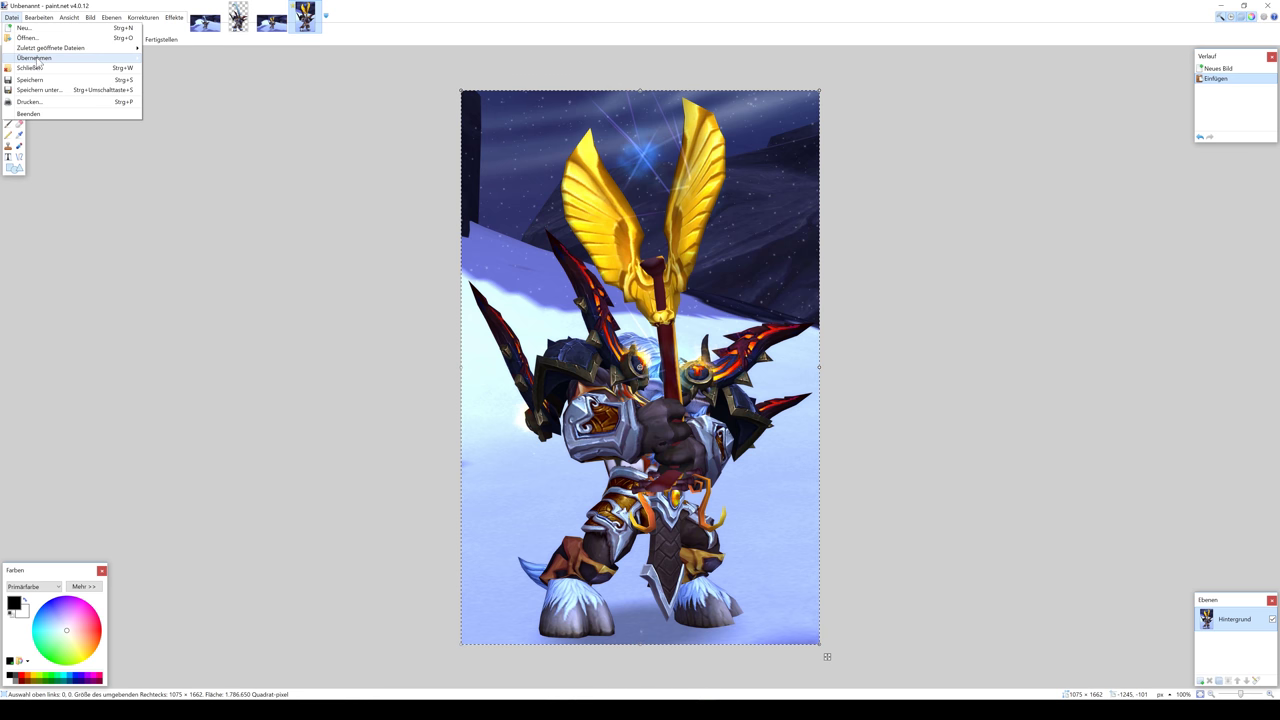
pyautogui.click(84, 90)
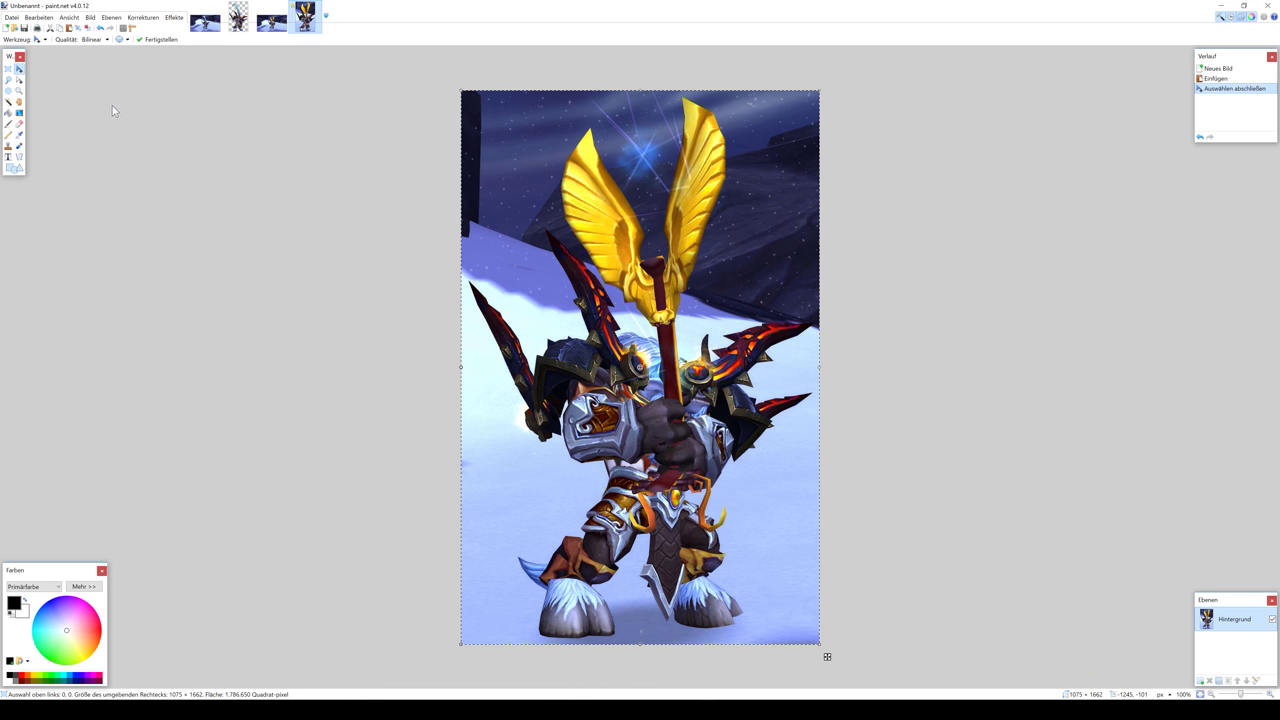
pyautogui.click(42, 118)
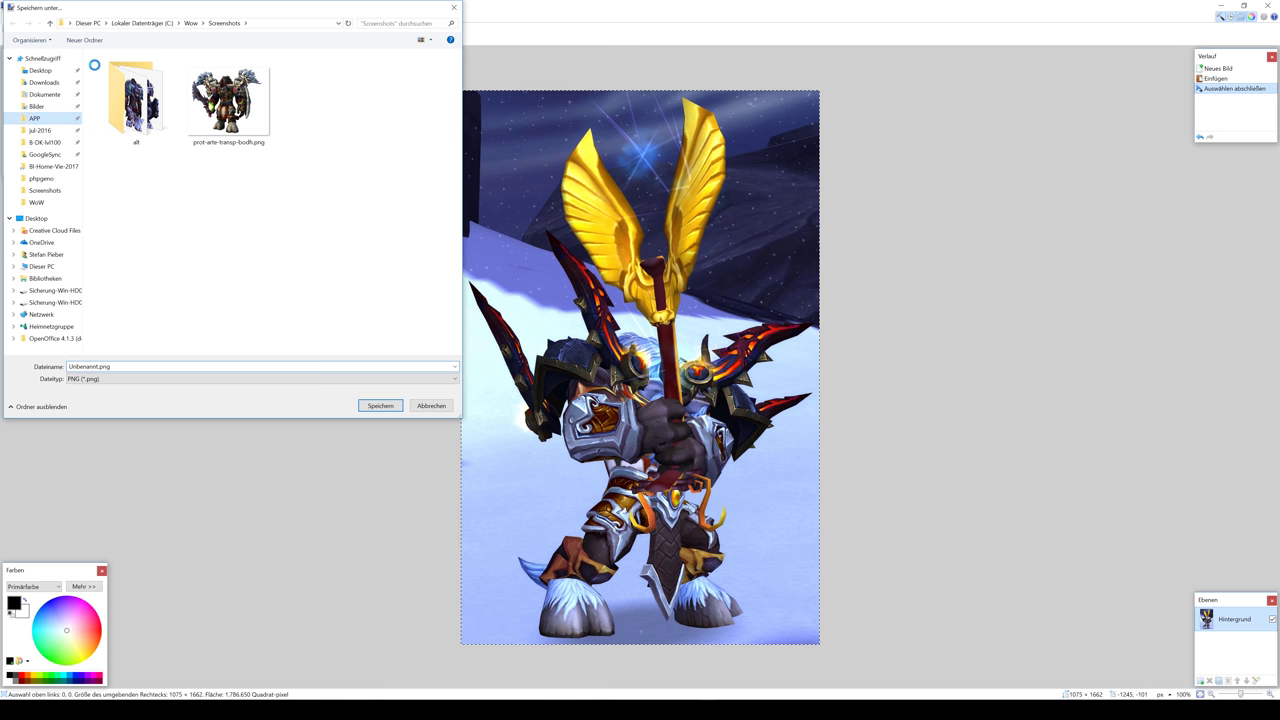
pyautogui.click(238, 82)
pyautogui.click(126, 366)
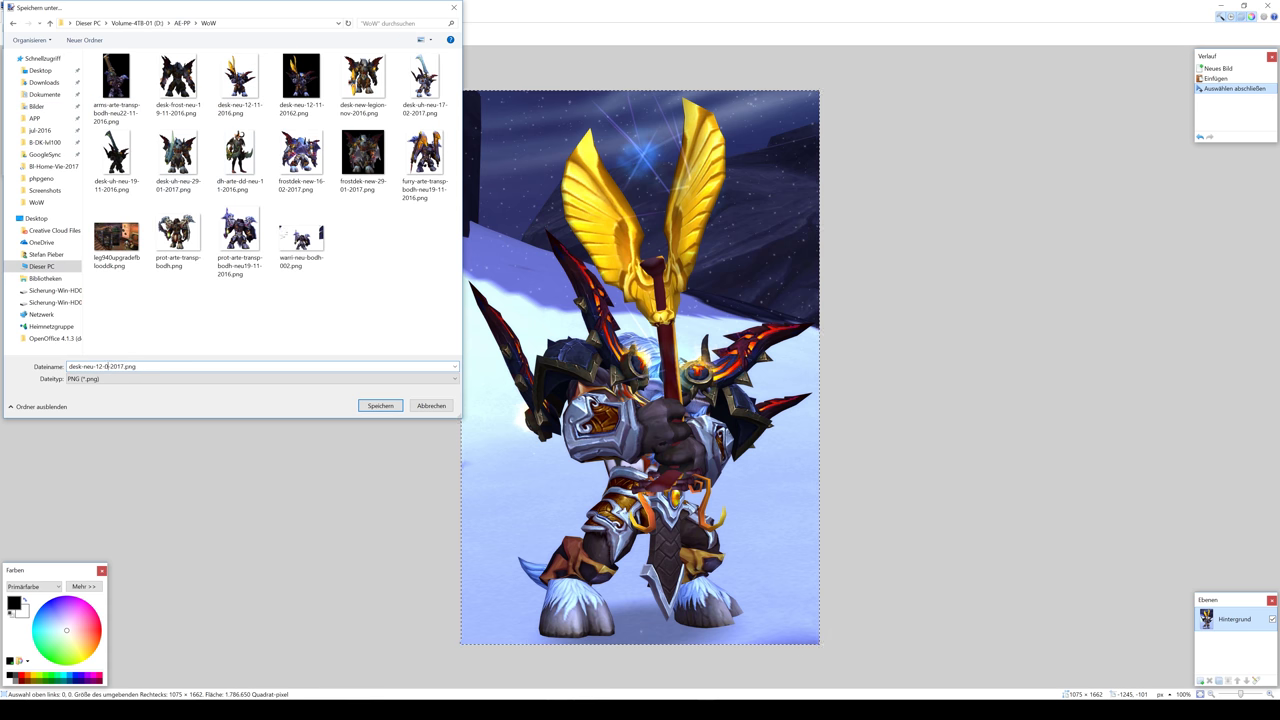
pyautogui.click(380, 405)
pyautogui.press('Return')
pyautogui.click(530, 318)
pyautogui.click(215, 40)
# Step: Magic-wand and delete the left snow and the upper-right dark background, adjusting tolerance
pyautogui.moveTo(237, 44); pyautogui.dragTo(239, 44)
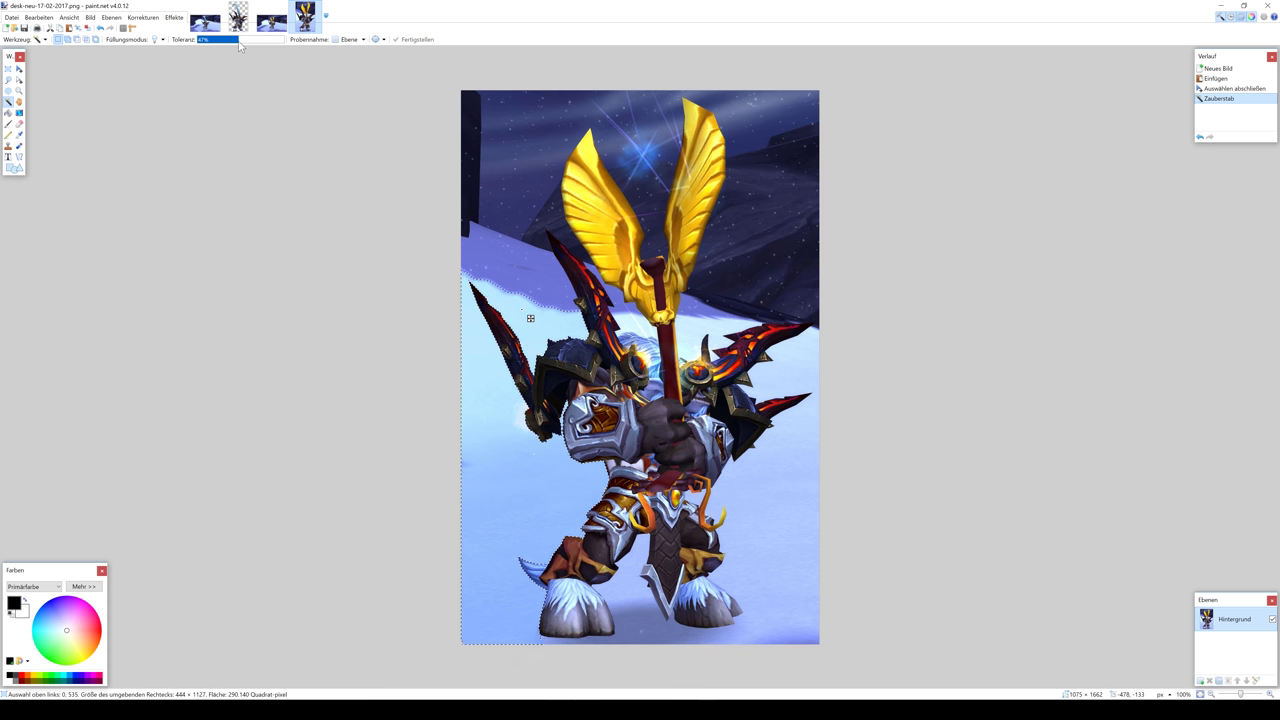
pyautogui.press('Delete')
pyautogui.click(505, 255)
pyautogui.press('Delete')
pyautogui.click(694, 343)
pyautogui.click(716, 308)
pyautogui.moveTo(237, 40); pyautogui.dragTo(215, 44)
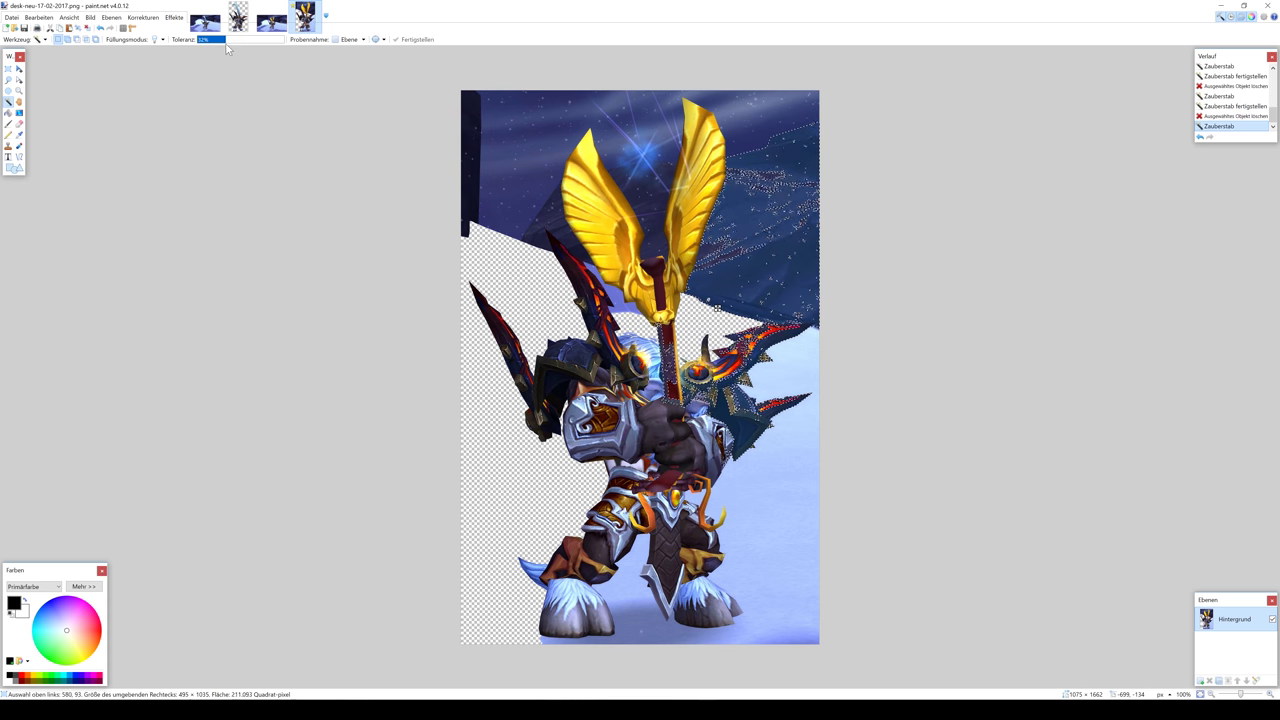
pyautogui.press('Delete')
# Step: Magic-wand and delete the lower-right snow, bottom snow patch and sky between the wings
pyautogui.click(825, 338)
pyautogui.moveTo(214, 40); pyautogui.dragTo(229, 41)
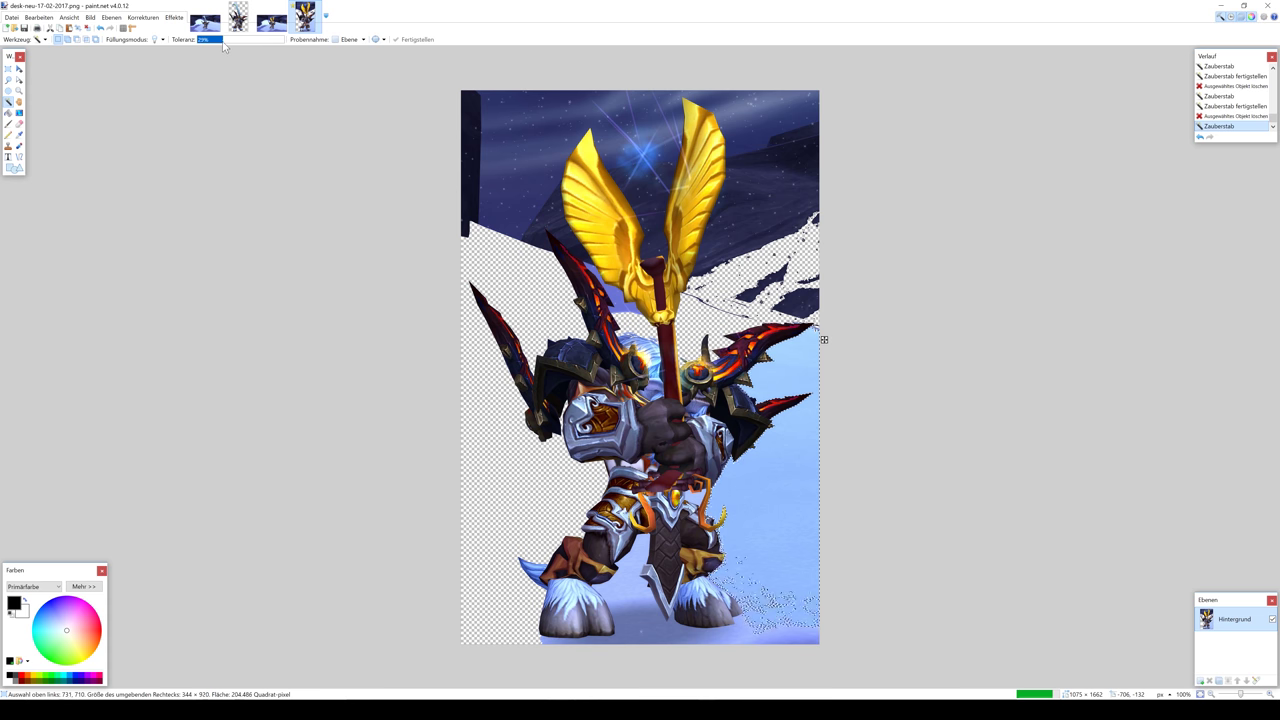
pyautogui.click(628, 578)
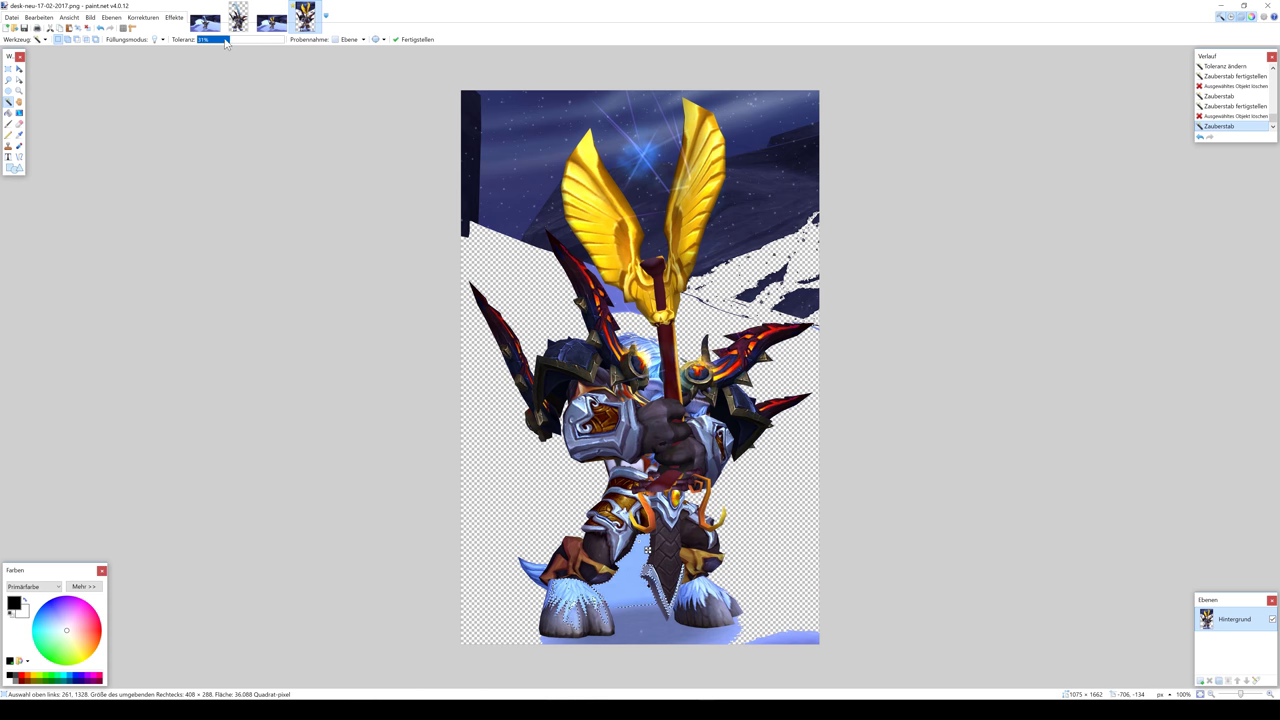
pyautogui.moveTo(228, 40); pyautogui.dragTo(213, 44)
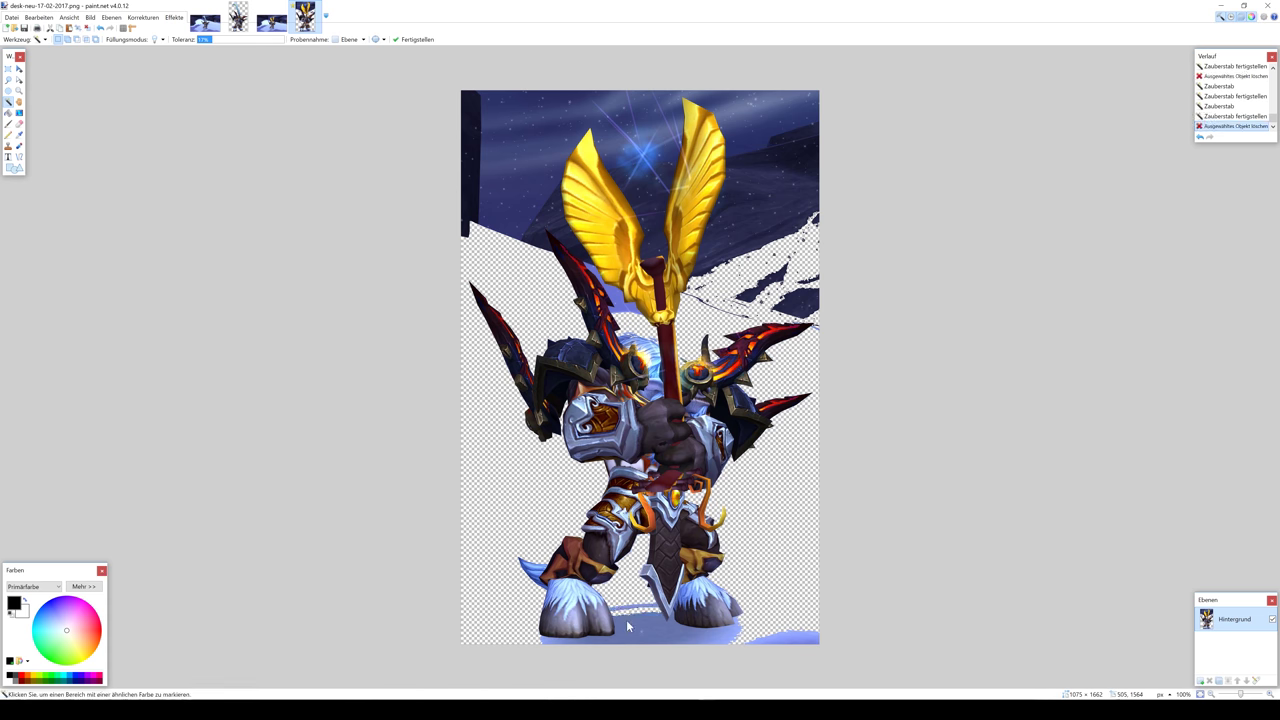
pyautogui.click(715, 643)
pyautogui.press('Delete')
pyautogui.click(640, 165)
pyautogui.moveTo(212, 40); pyautogui.dragTo(233, 40)
pyautogui.press('Delete')
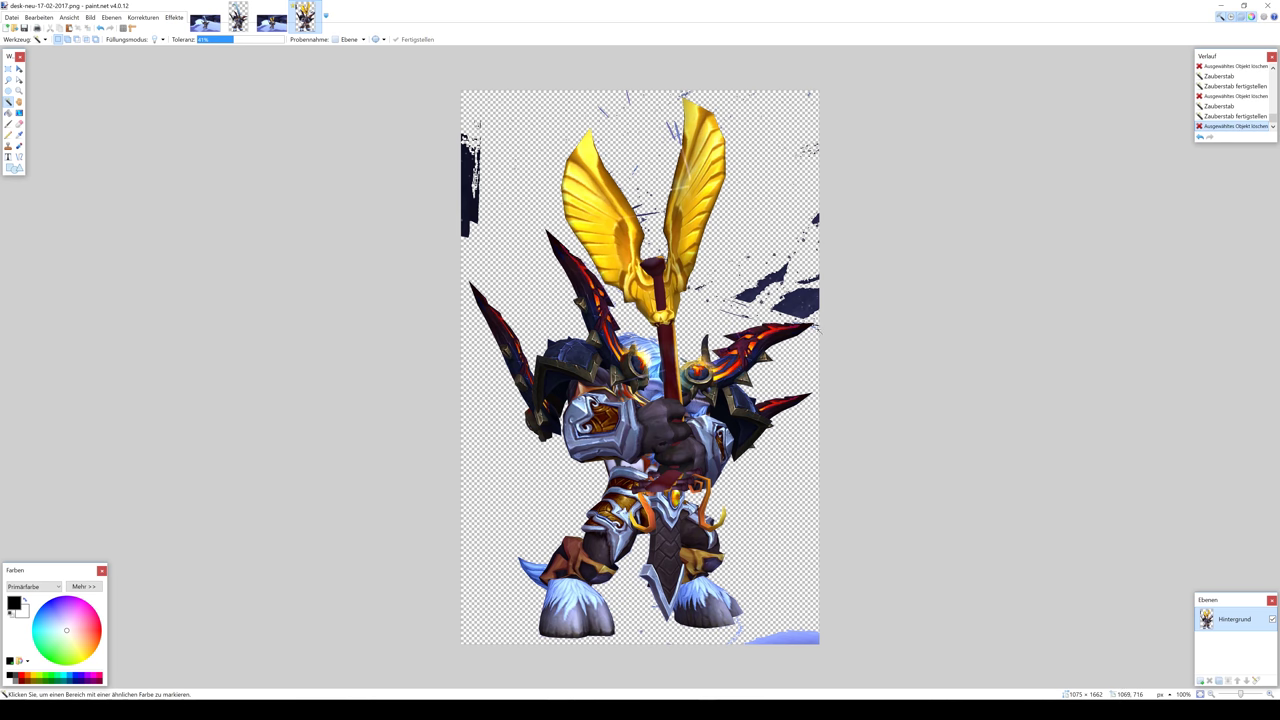
# Step: Select all, zoom in, and erase stray blue pixels around the golden staff head
pyautogui.press('s')
pyautogui.moveTo(455, 86); pyautogui.dragTo(830, 652)
pyautogui.scroll(9, 634, 289)
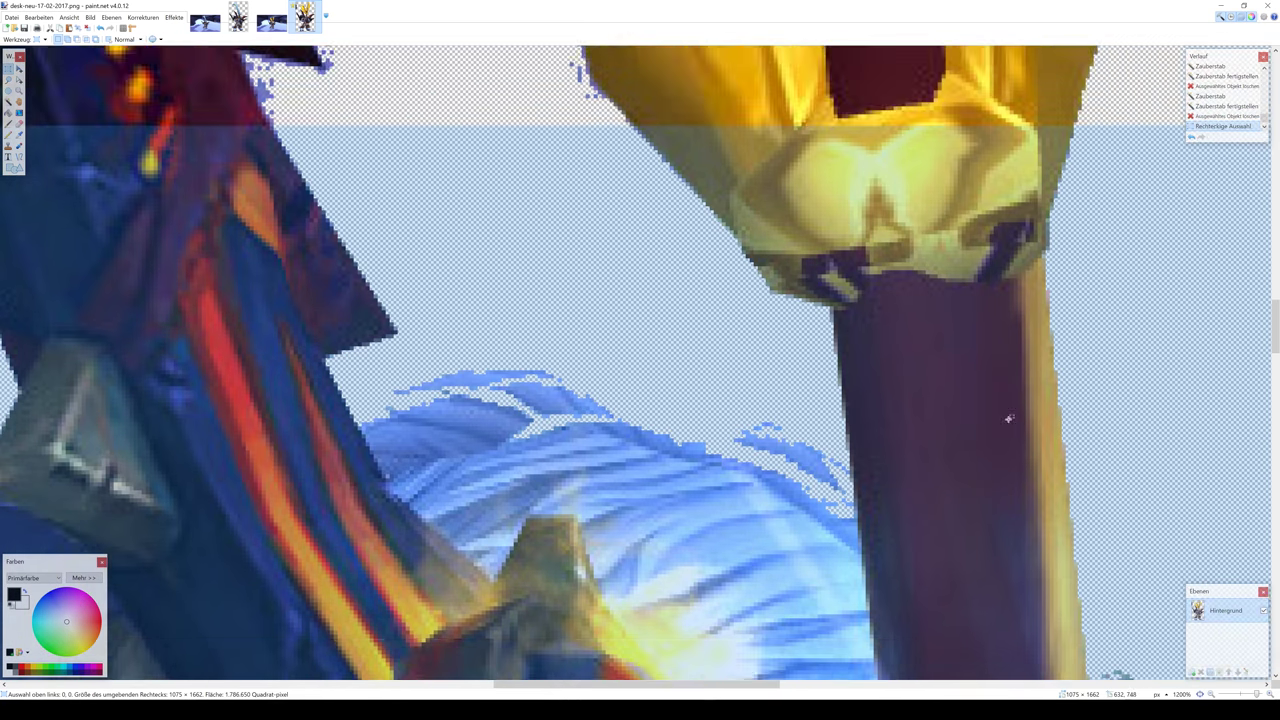
pyautogui.press('e')
pyautogui.scroll(1, 1008, 418)
pyautogui.moveTo(762, 476)
pyautogui.mouseDown()
pyautogui.moveTo(830, 508)
pyautogui.moveTo(795, 505)
pyautogui.mouseUp()
pyautogui.moveTo(780, 490)
pyautogui.mouseDown()
pyautogui.moveTo(716, 471)
pyautogui.moveTo(684, 480)
pyautogui.mouseUp()
pyautogui.moveTo(558, 415)
pyautogui.mouseDown()
pyautogui.moveTo(442, 405)
pyautogui.moveTo(395, 432)
pyautogui.mouseUp()
# Step: Zoom to 1200% and pan along the staff and blade edges checking for blue fringe
pyautogui.scroll(3, 621, 346)
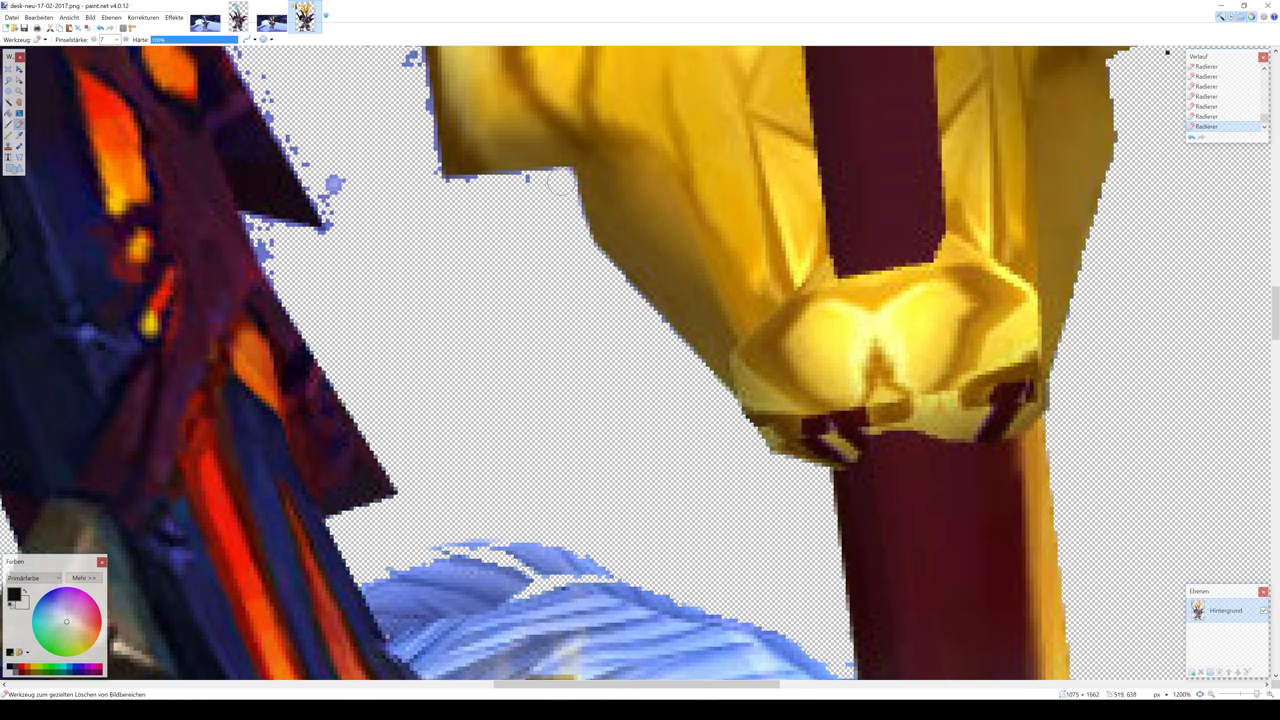
pyautogui.scroll(5, 640, 360)
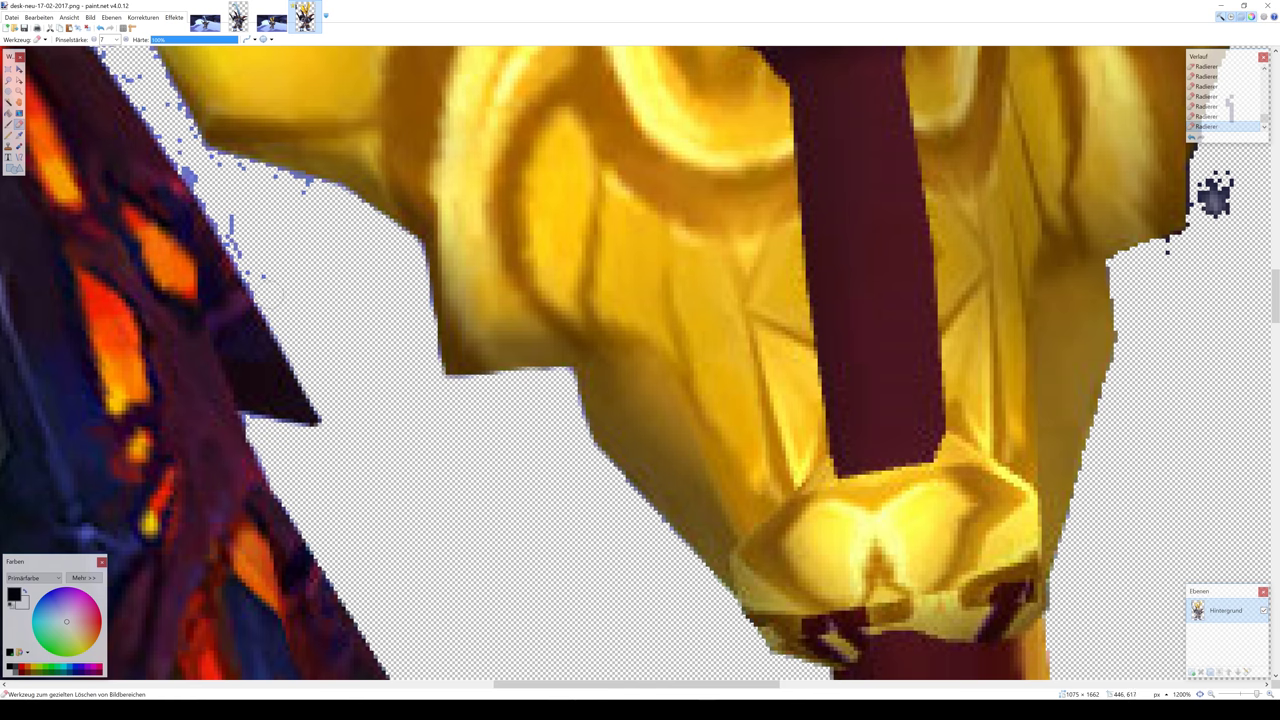
pyautogui.scroll(2, 296, 277)
pyautogui.scroll(2, 285, 357)
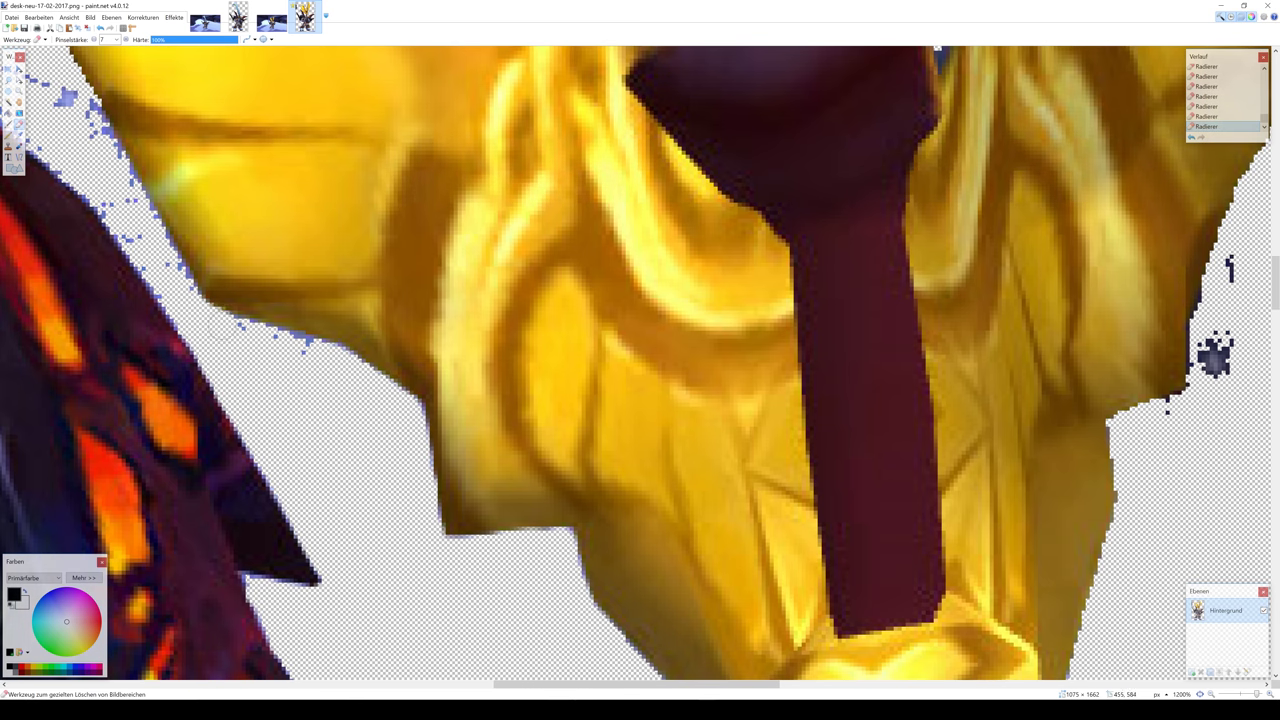
pyautogui.scroll(2, 310, 340)
pyautogui.hscroll(-4, 310, 340)
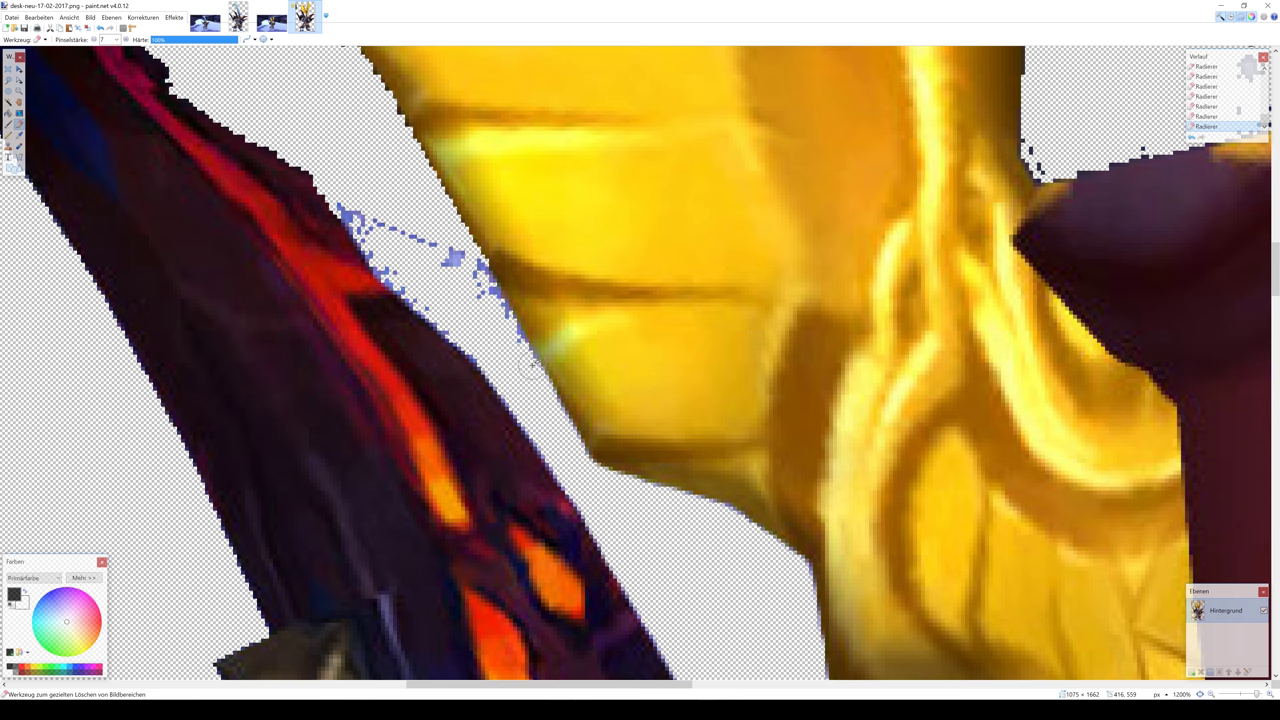
pyautogui.scroll(3, 329, 282)
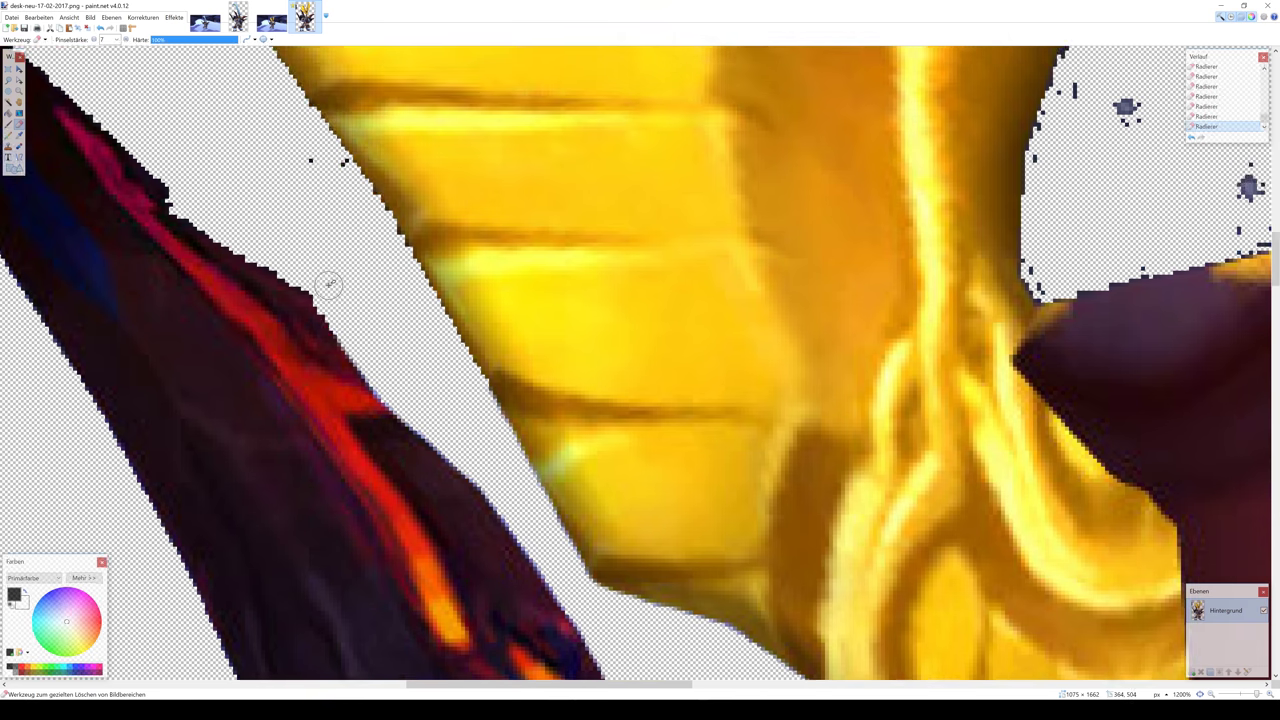
pyautogui.scroll(3, 190, 321)
pyautogui.scroll(3, 1068, 493)
pyautogui.scroll(-2, 1080, 500)
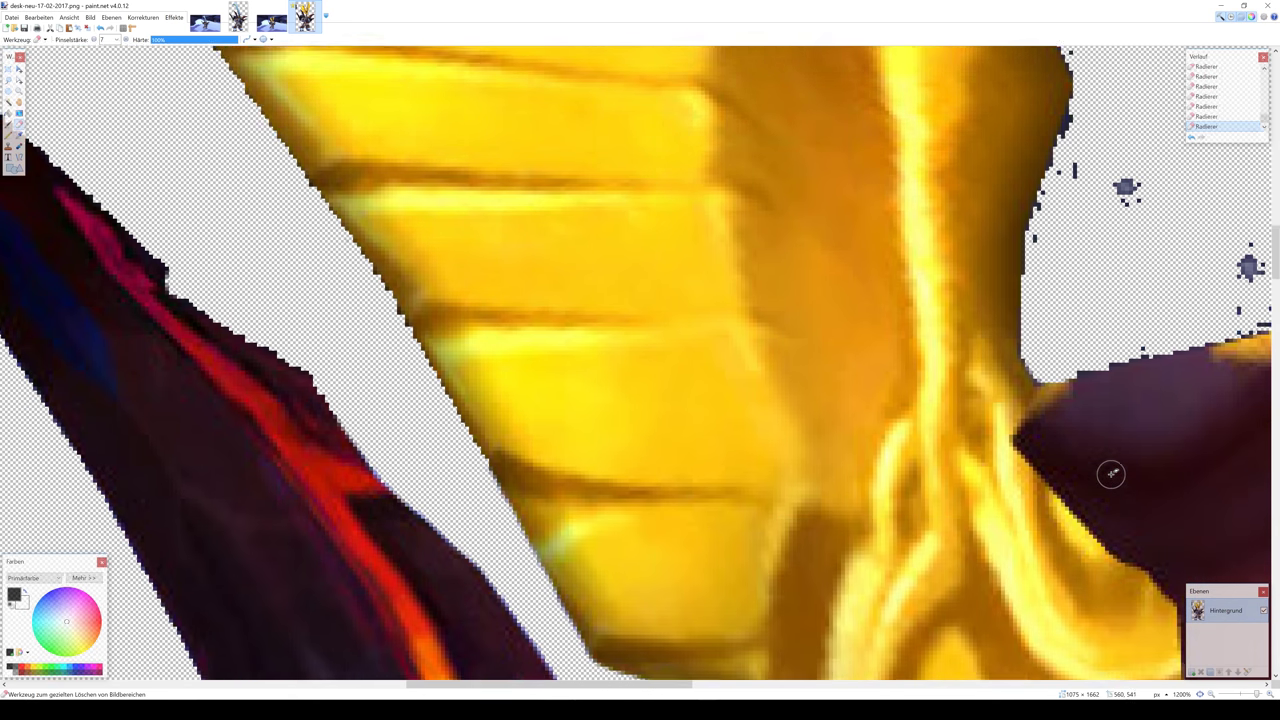
pyautogui.scroll(-2, 1111, 471)
pyautogui.scroll(-3, 1111, 471)
pyautogui.scroll(8, 1173, 421)
pyautogui.scroll(1, 1173, 421)
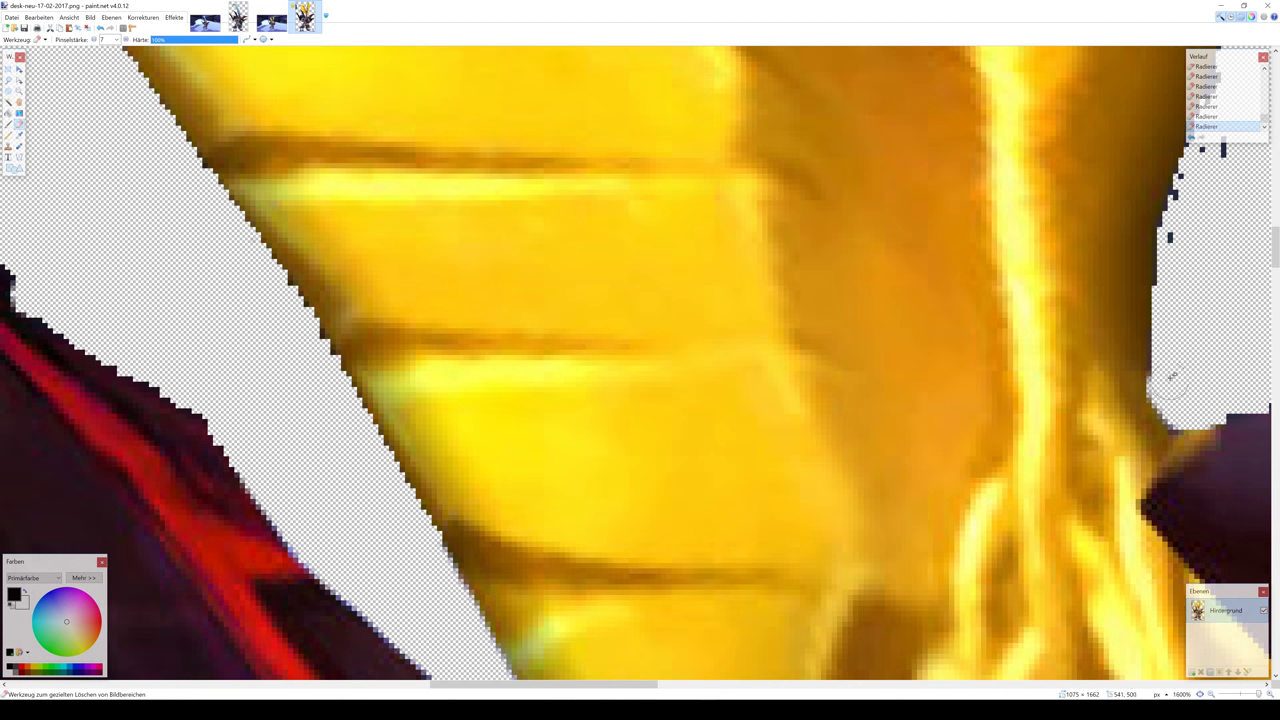
pyautogui.scroll(-10, 406, 443)
pyautogui.hscroll(-5, 406, 443)
pyautogui.scroll(-10, 431, 346)
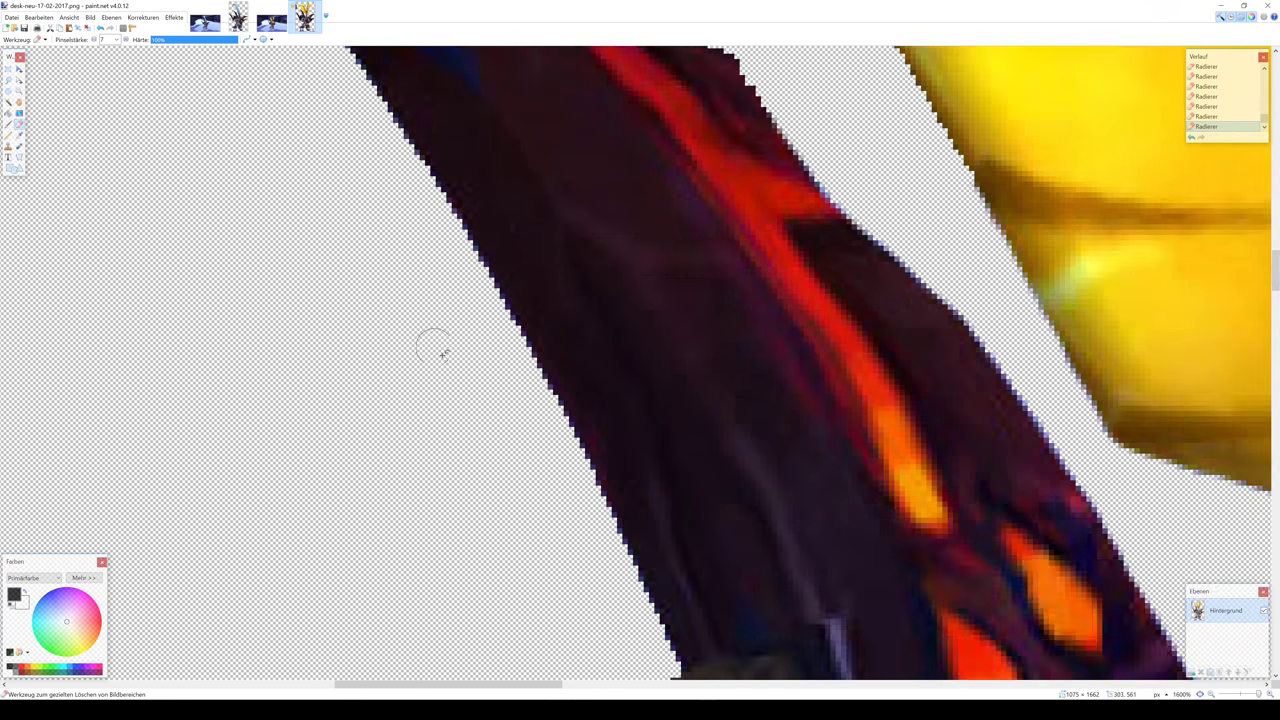
pyautogui.scroll(-10, 729, 294)
pyautogui.scroll(-8, 497, 519)
pyautogui.hscroll(-10, 497, 519)
pyautogui.hscroll(-10, 245, 318)
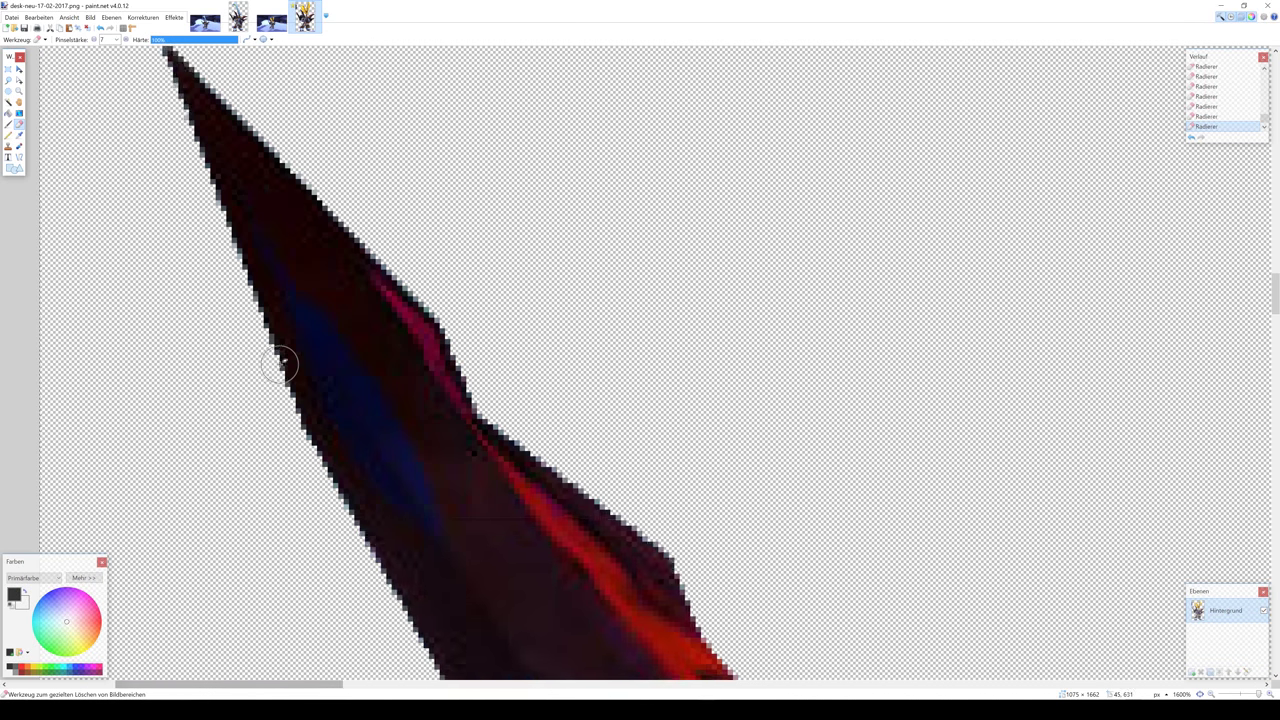
pyautogui.hscroll(-10, 345, 350)
pyautogui.hscroll(-5, 320, 690)
pyautogui.hscroll(10, 286, 371)
pyautogui.hscroll(10, 703, 446)
pyautogui.scroll(-10, 314, 514)
pyautogui.hscroll(-5, 625, 367)
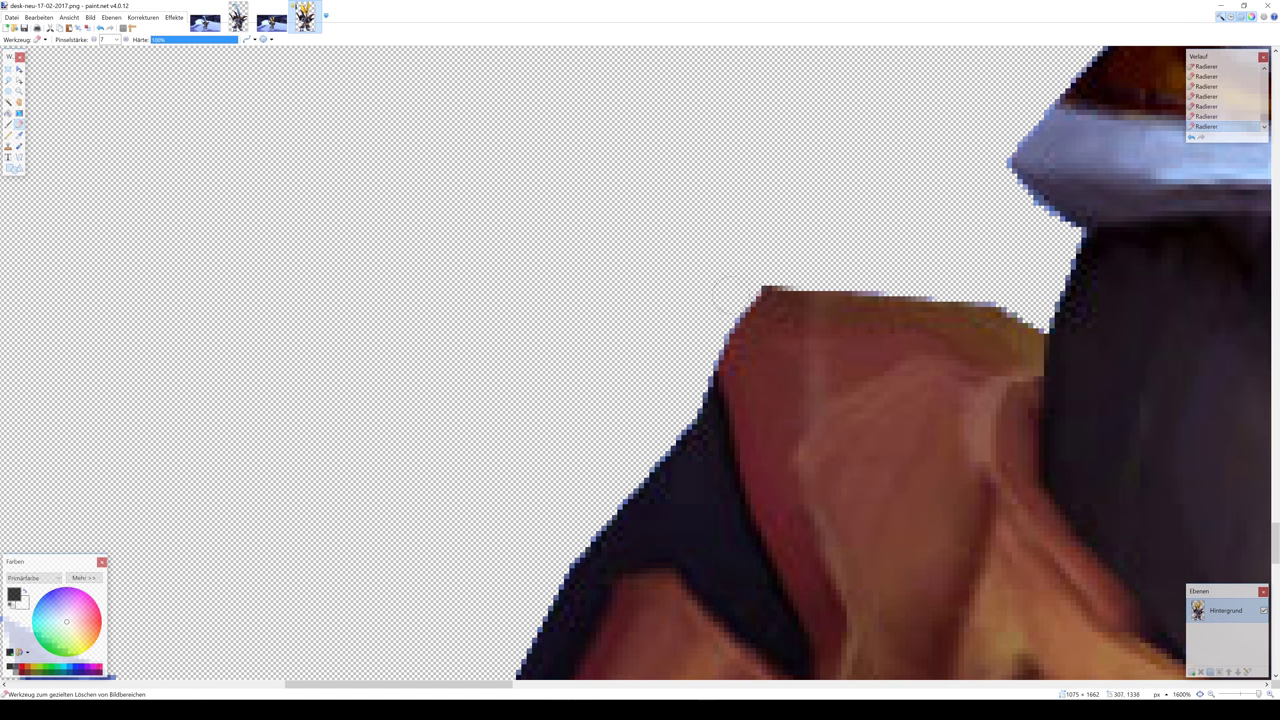
pyautogui.scroll(-10, 540, 400)
pyautogui.scroll(-10, 423, 371)
pyautogui.scroll(-10, 320, 214)
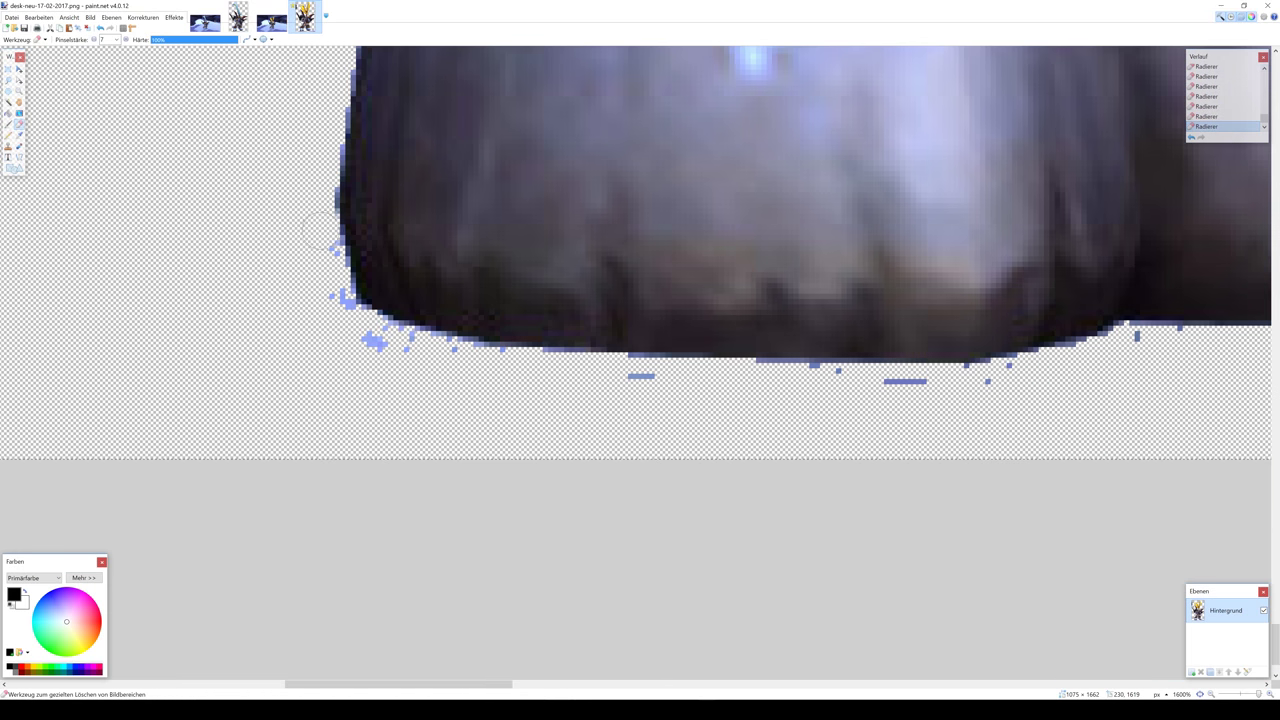
# Step: Erase stray blue pixels below the armour's bottom edge and the dot beside it
pyautogui.moveTo(385, 340); pyautogui.dragTo(805, 380)
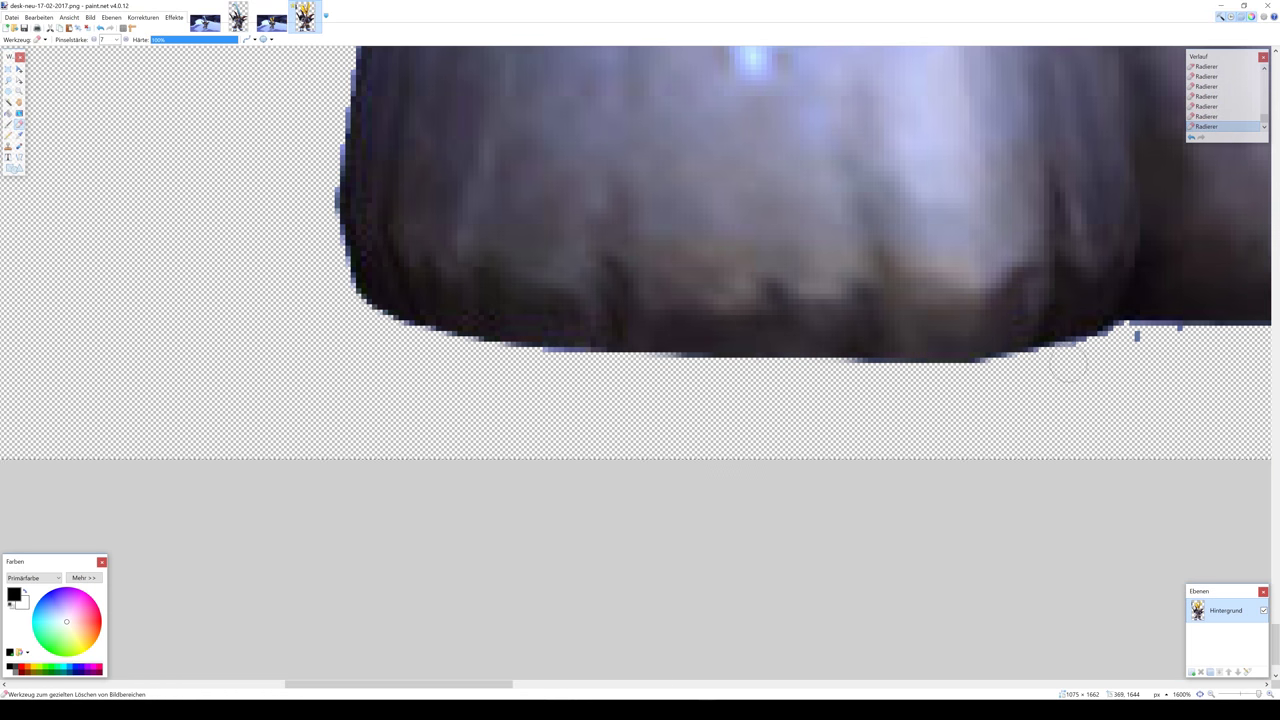
pyautogui.hscroll(-5, 771, 577)
pyautogui.scroll(2, 703, 445)
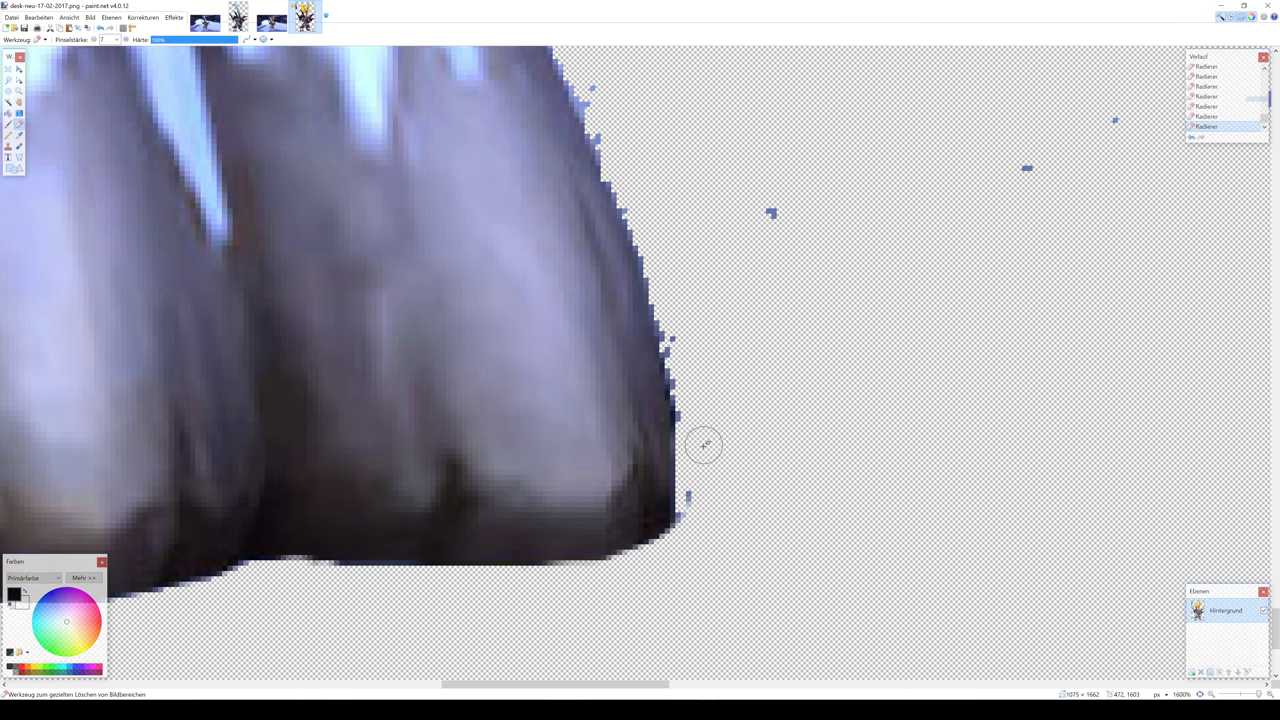
pyautogui.moveTo(655, 268); pyautogui.dragTo(771, 213)
pyautogui.scroll(3, 692, 352)
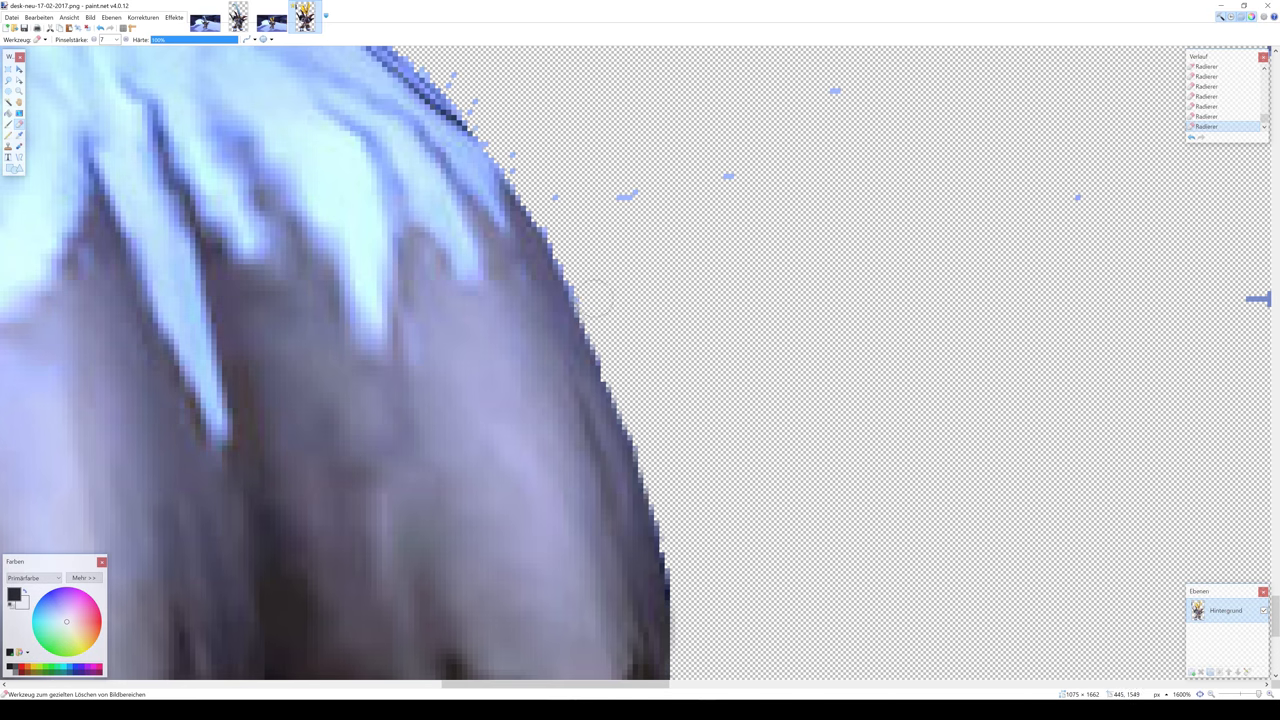
pyautogui.scroll(4, 585, 180)
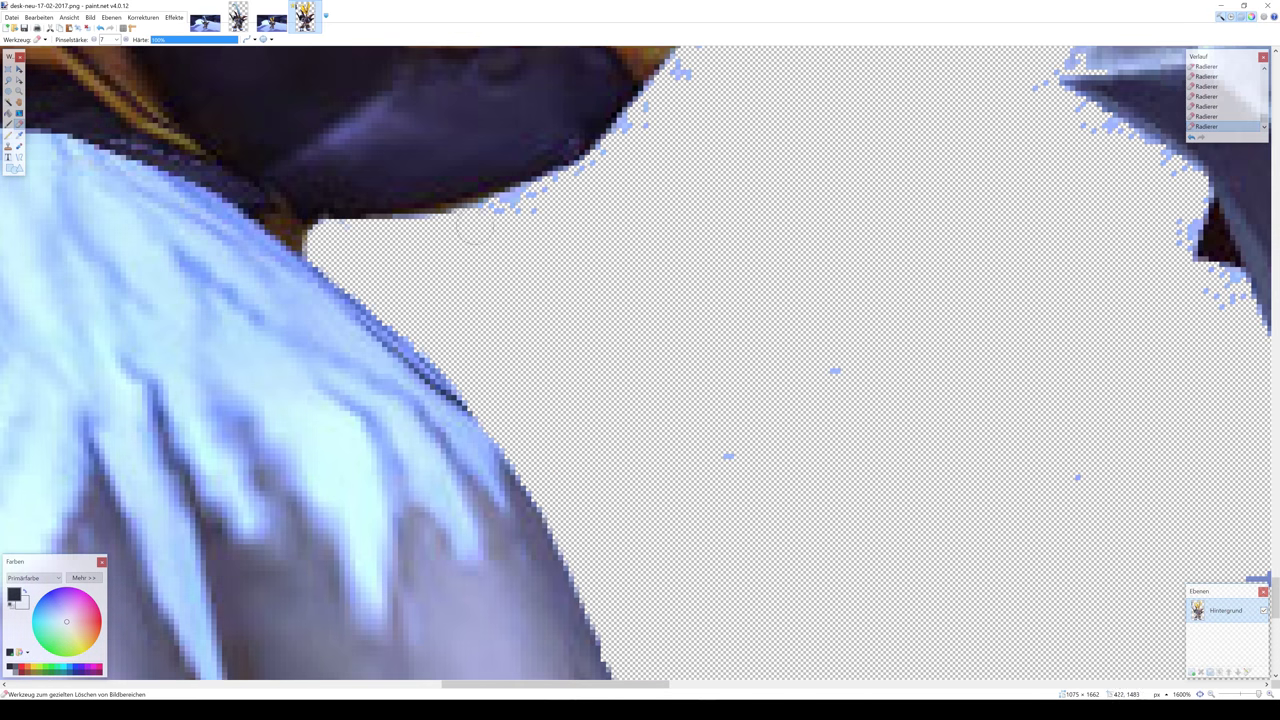
pyautogui.scroll(4, 474, 226)
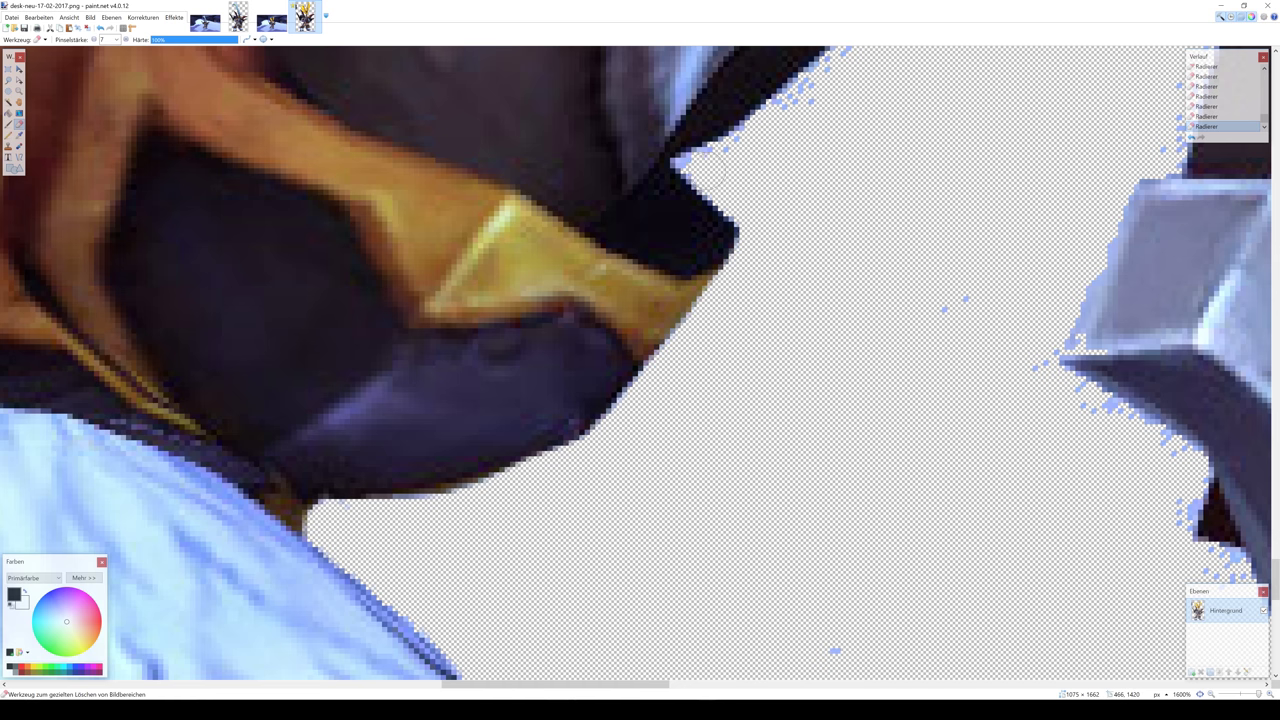
pyautogui.scroll(4, 780, 310)
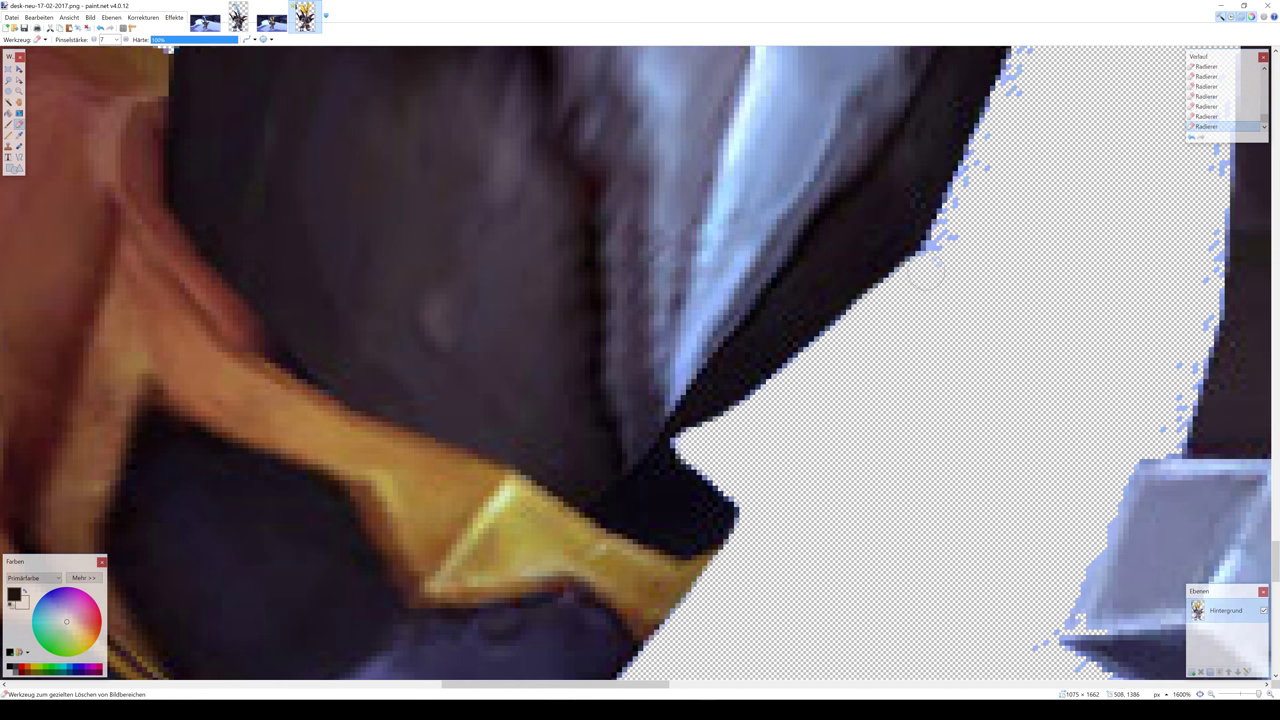
pyautogui.scroll(8, 806, 380)
pyautogui.hscroll(10, 455, 487)
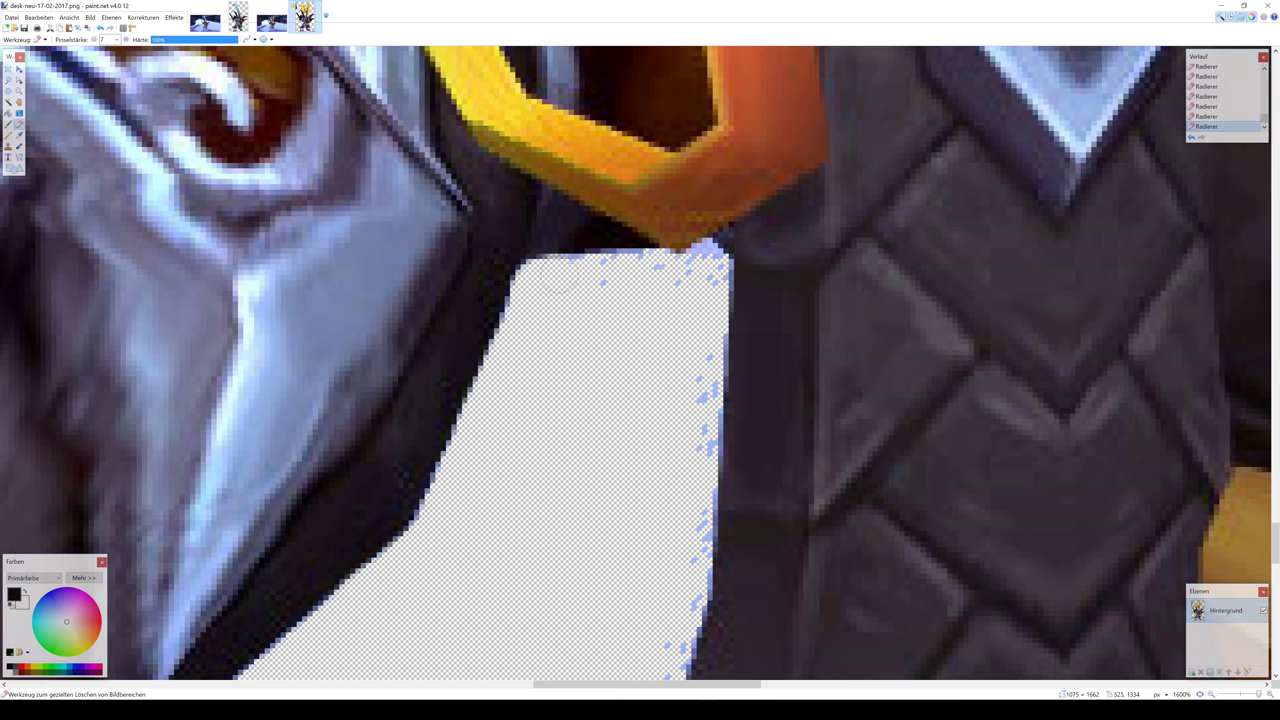
pyautogui.scroll(-2, 690, 430)
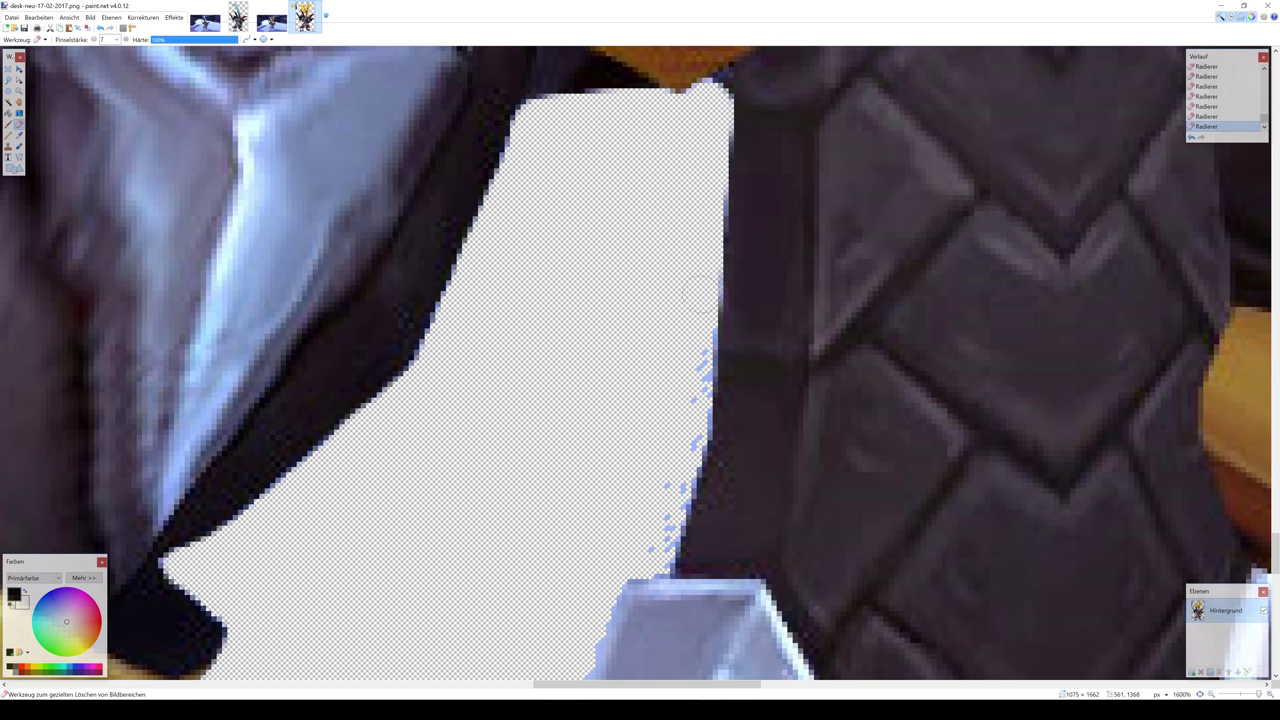
pyautogui.scroll(-4, 653, 546)
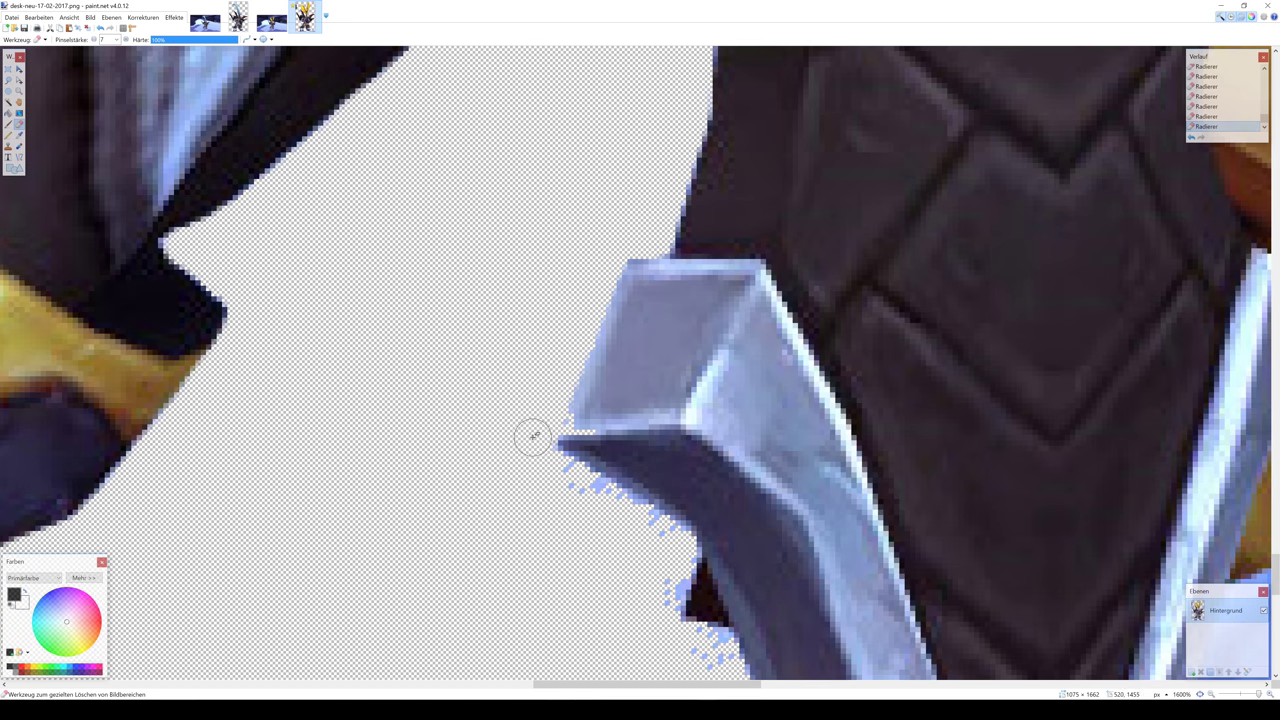
pyautogui.scroll(-2, 534, 441)
pyautogui.scroll(-2, 600, 400)
pyautogui.scroll(-3, 751, 346)
pyautogui.scroll(-1, 780, 350)
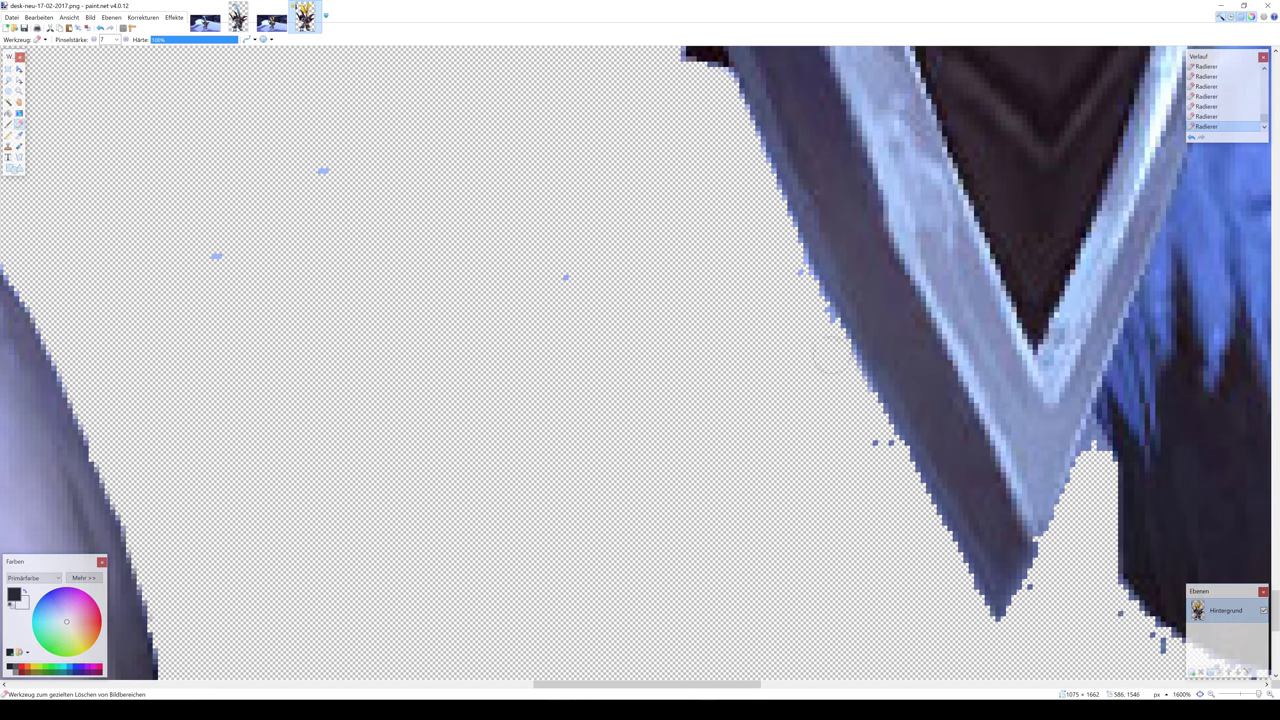
pyautogui.scroll(-2, 900, 485)
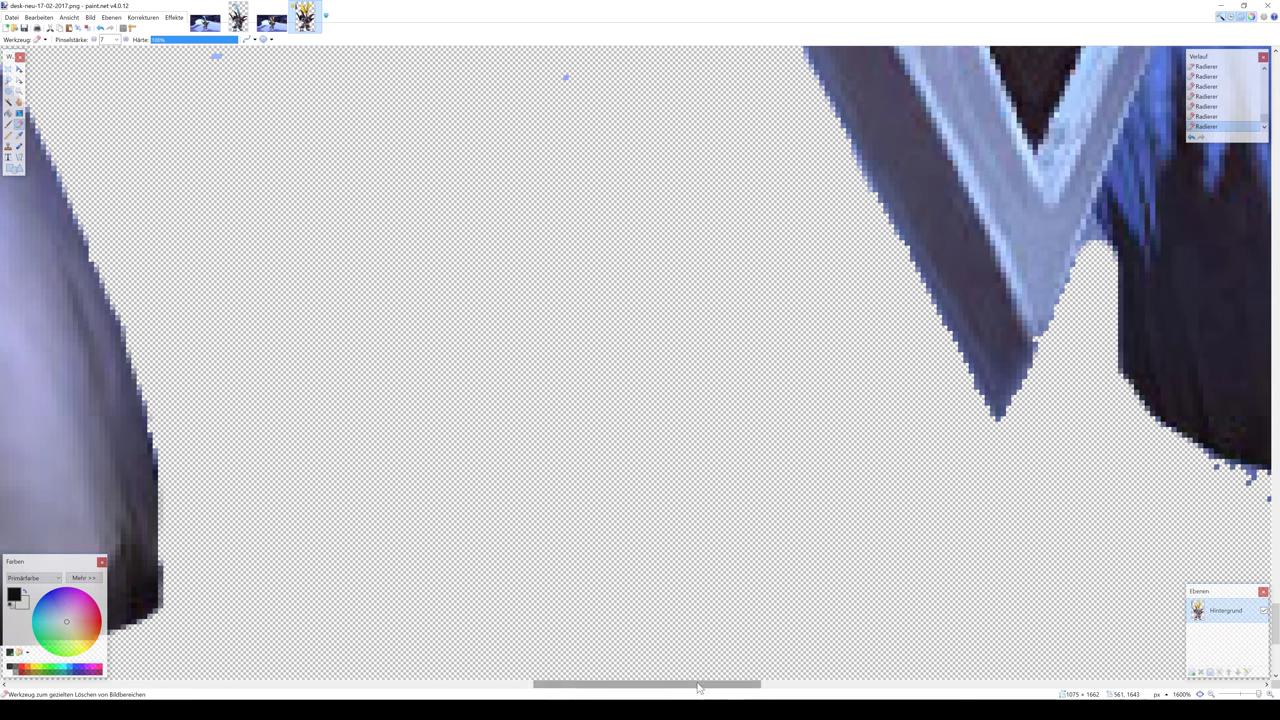
pyautogui.hscroll(10, 800, 400)
pyautogui.scroll(-4, 800, 400)
# Step: Erase blue fragments along the armour's lower, right and upper edges
pyautogui.moveTo(464, 413); pyautogui.dragTo(965, 376)
pyautogui.moveTo(1030, 243)
pyautogui.mouseDown()
pyautogui.moveTo(1100, 270)
pyautogui.moveTo(994, 477)
pyautogui.mouseUp()
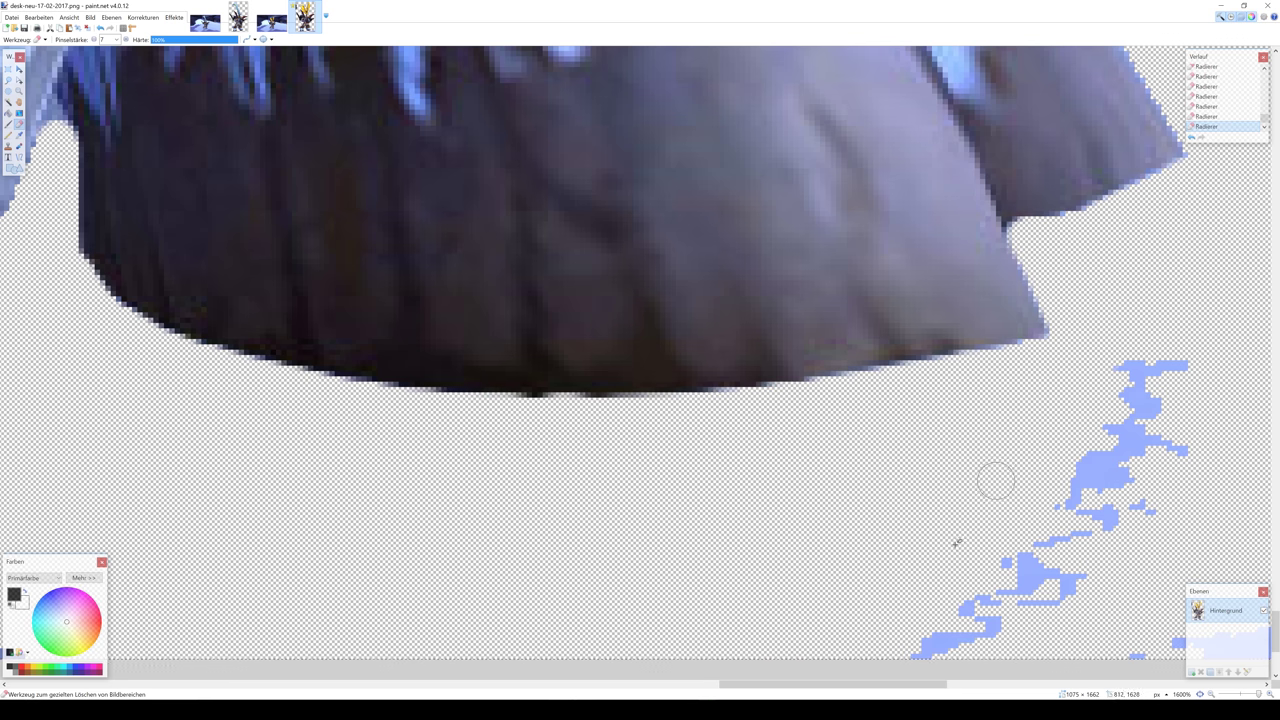
pyautogui.scroll(2, 715, 440)
pyautogui.hscroll(3, 715, 440)
pyautogui.moveTo(604, 266); pyautogui.dragTo(405, 160)
pyautogui.scroll(3, 213, 248)
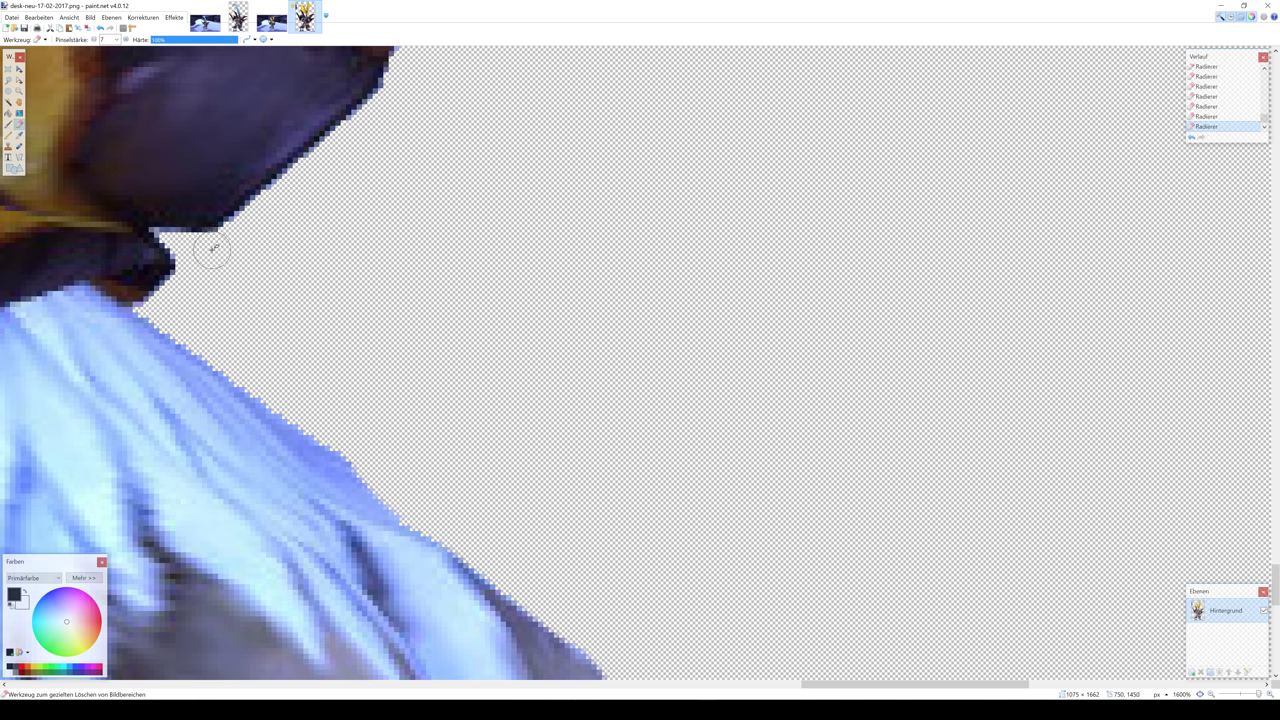
pyautogui.scroll(3, 338, 166)
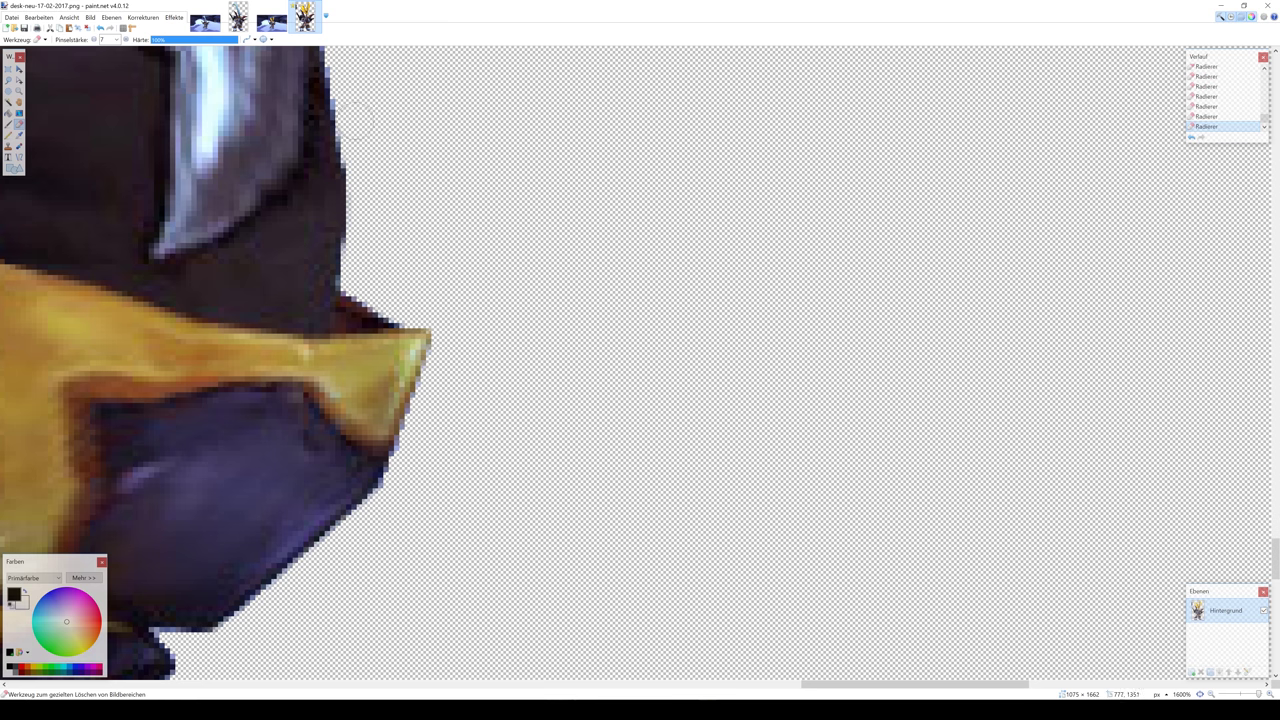
pyautogui.scroll(3, 355, 125)
pyautogui.scroll(1, 450, 250)
pyautogui.scroll(2, 600, 450)
pyautogui.scroll(2, 780, 620)
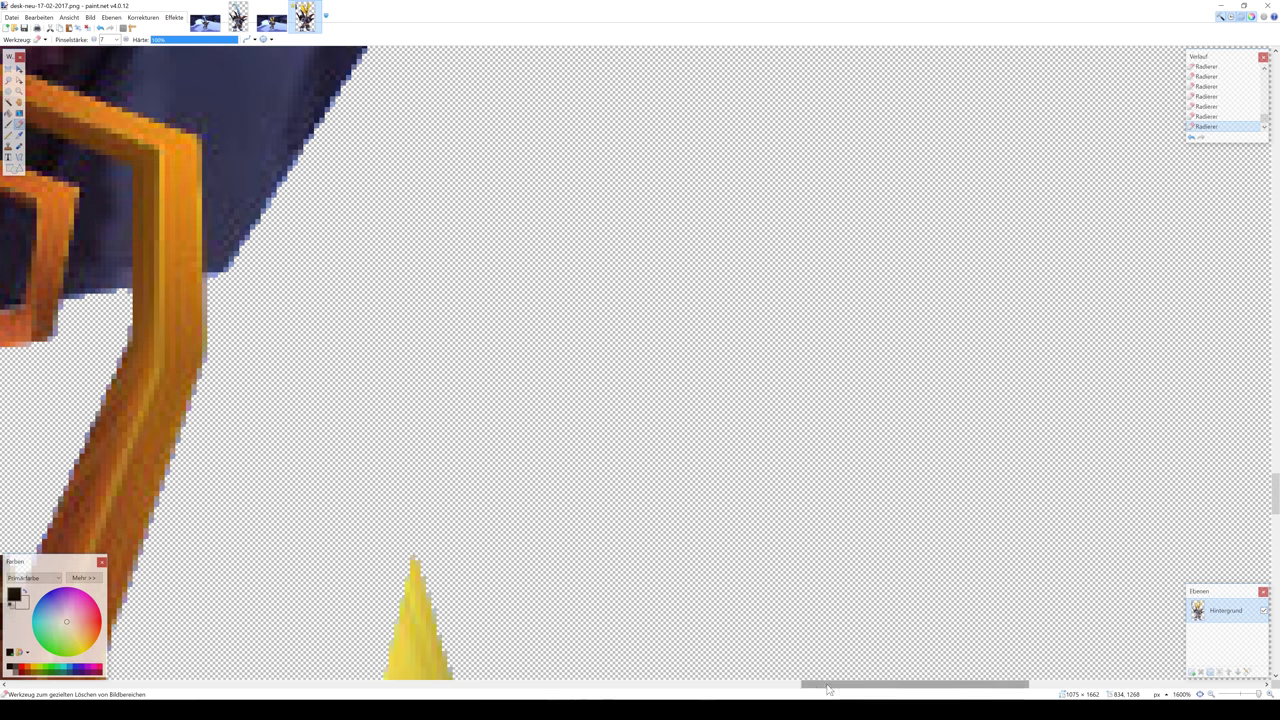
pyautogui.scroll(5, 663, 449)
# Step: Erase the remaining blue fringe pixels near the armour tip and shoulder spikes
pyautogui.hscroll(3, 476, 298)
pyautogui.scroll(2, 462, 232)
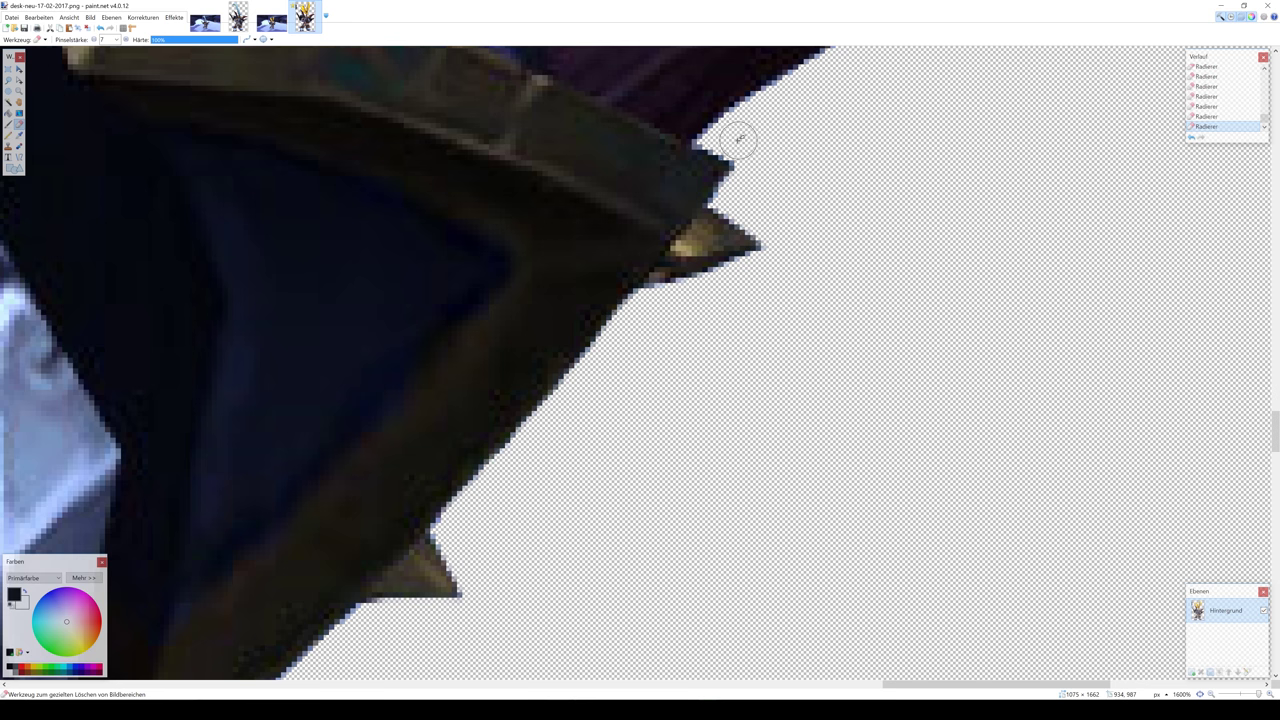
pyautogui.scroll(2, 740, 138)
pyautogui.scroll(2, 767, 362)
pyautogui.hscroll(3, 767, 362)
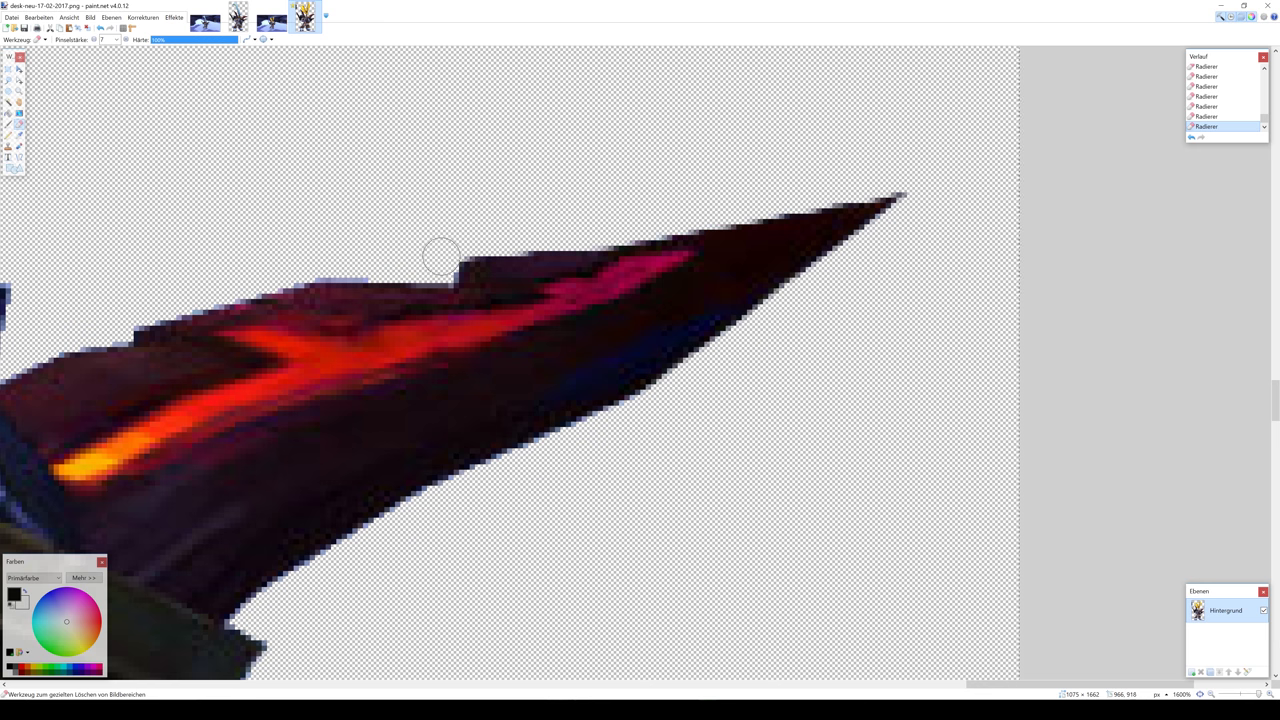
pyautogui.scroll(5, 823, 537)
pyautogui.hscroll(-5, 609, 481)
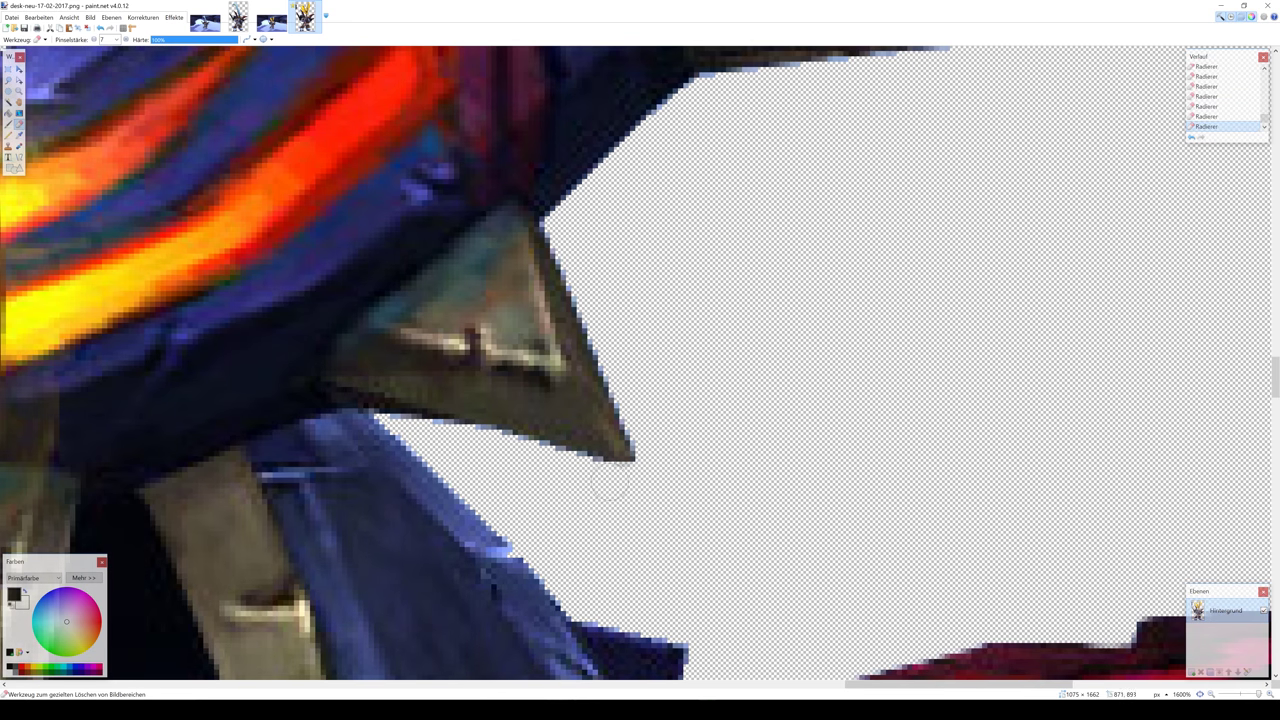
pyautogui.scroll(2, 589, 271)
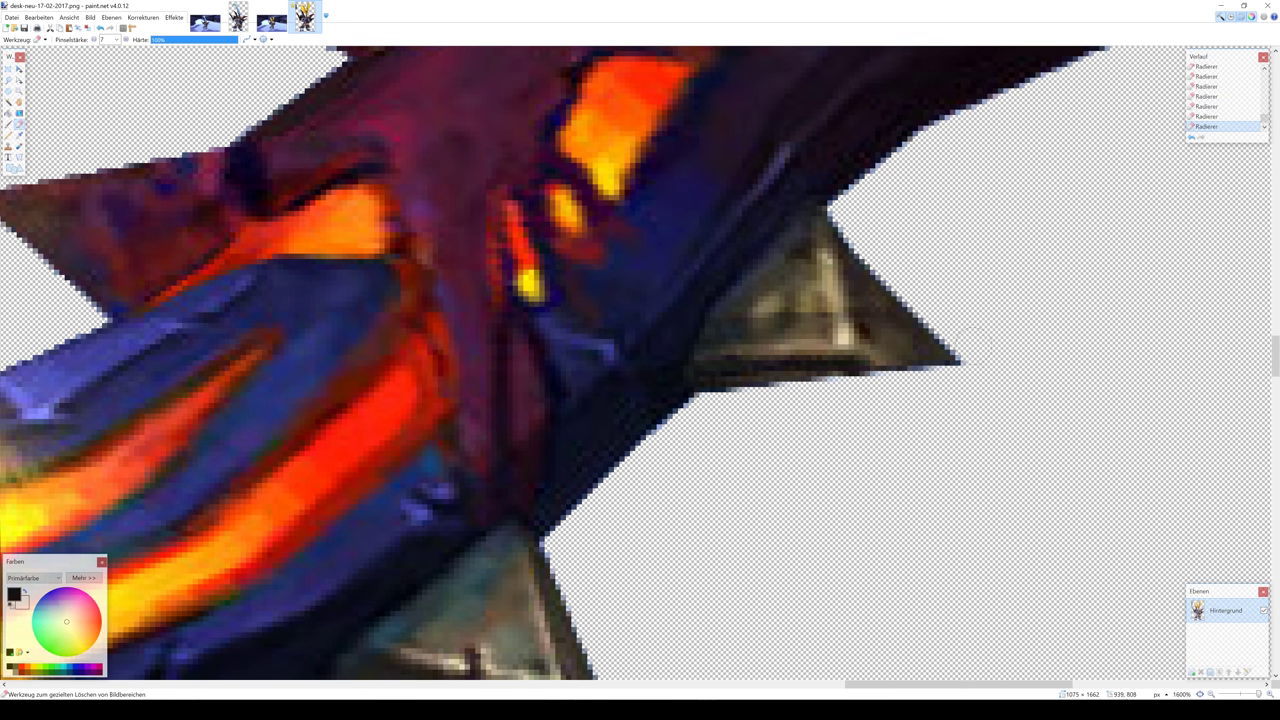
pyautogui.scroll(3, 985, 405)
pyautogui.hscroll(5, 640, 277)
pyautogui.scroll(2, 593, 375)
pyautogui.moveTo(595, 376)
pyautogui.mouseDown()
pyautogui.moveTo(372, 392)
pyautogui.moveTo(465, 304)
pyautogui.mouseUp()
pyautogui.hscroll(-5, 805, 385)
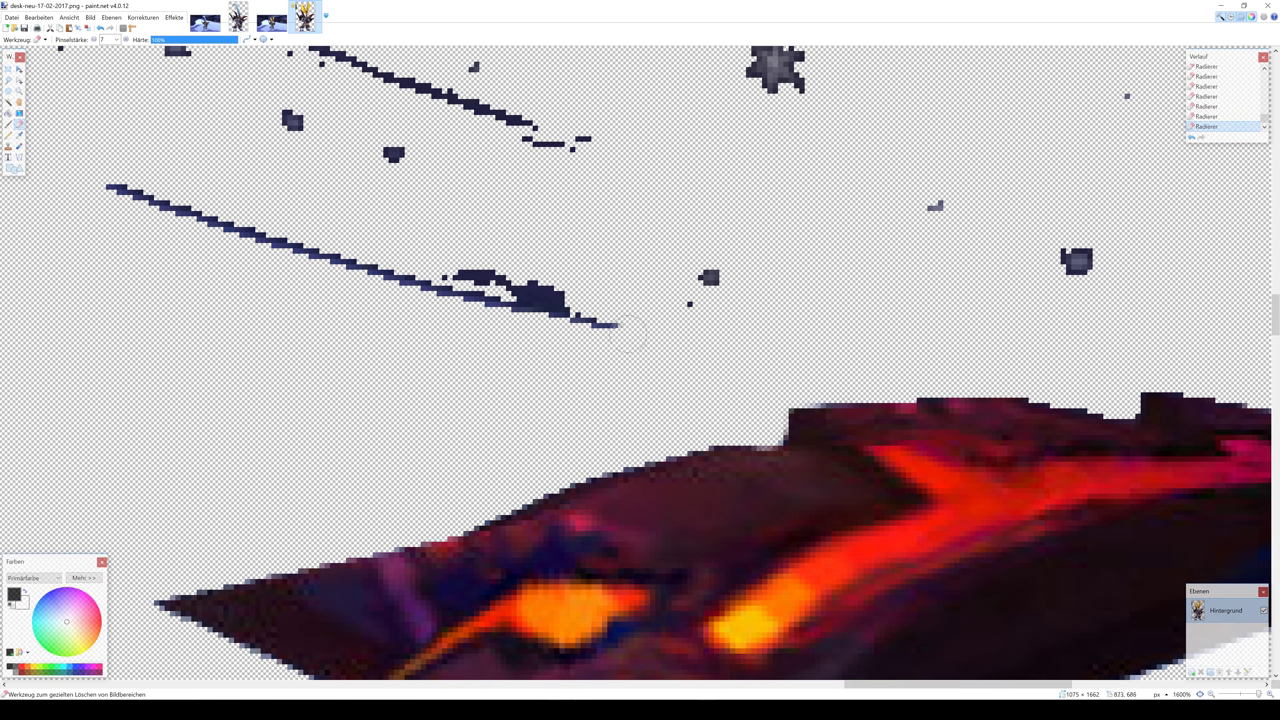
pyautogui.hscroll(-5, 690, 351)
pyautogui.scroll(-1, 500, 400)
pyautogui.scroll(3, 560, 340)
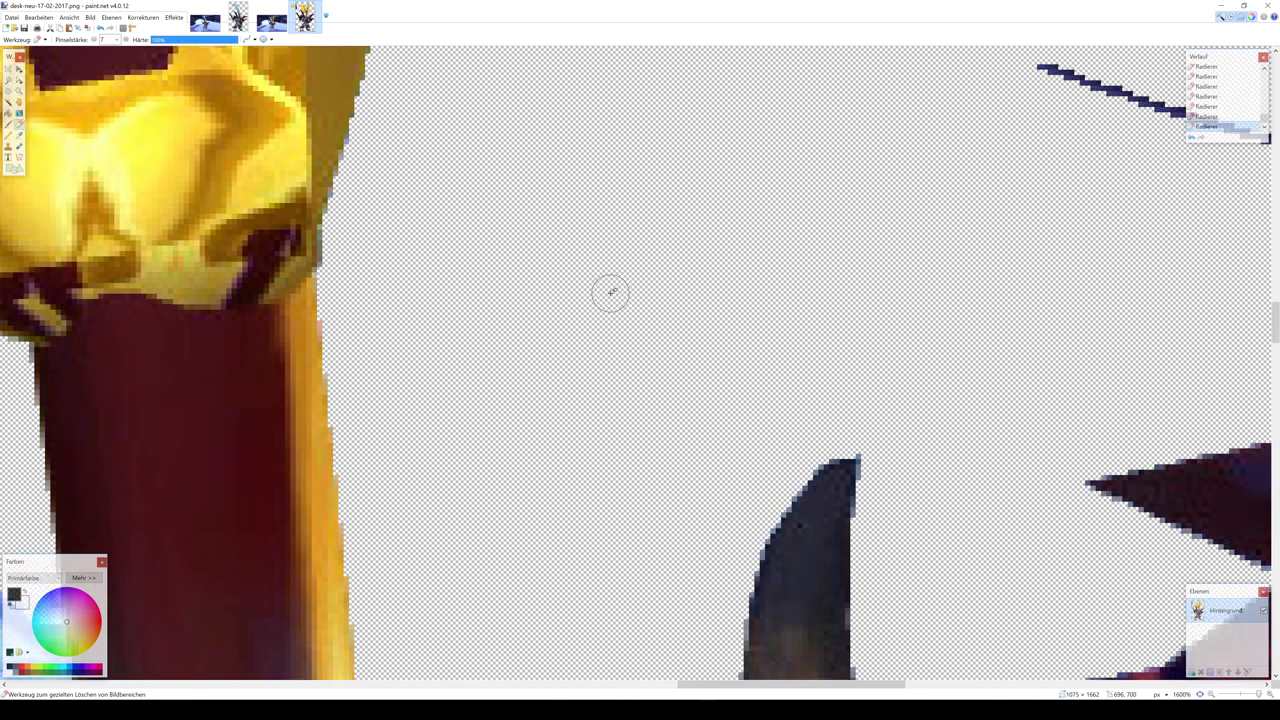
pyautogui.scroll(-3, 611, 292)
pyautogui.scroll(3, 700, 300)
pyautogui.hscroll(-1, 780, 600)
# Step: With a width-2 eraser, remove stray blue specks in the gap and along the cloak edge
pyautogui.hscroll(-5, 785, 688)
pyautogui.click(640, 315)
pyautogui.click(400, 125)
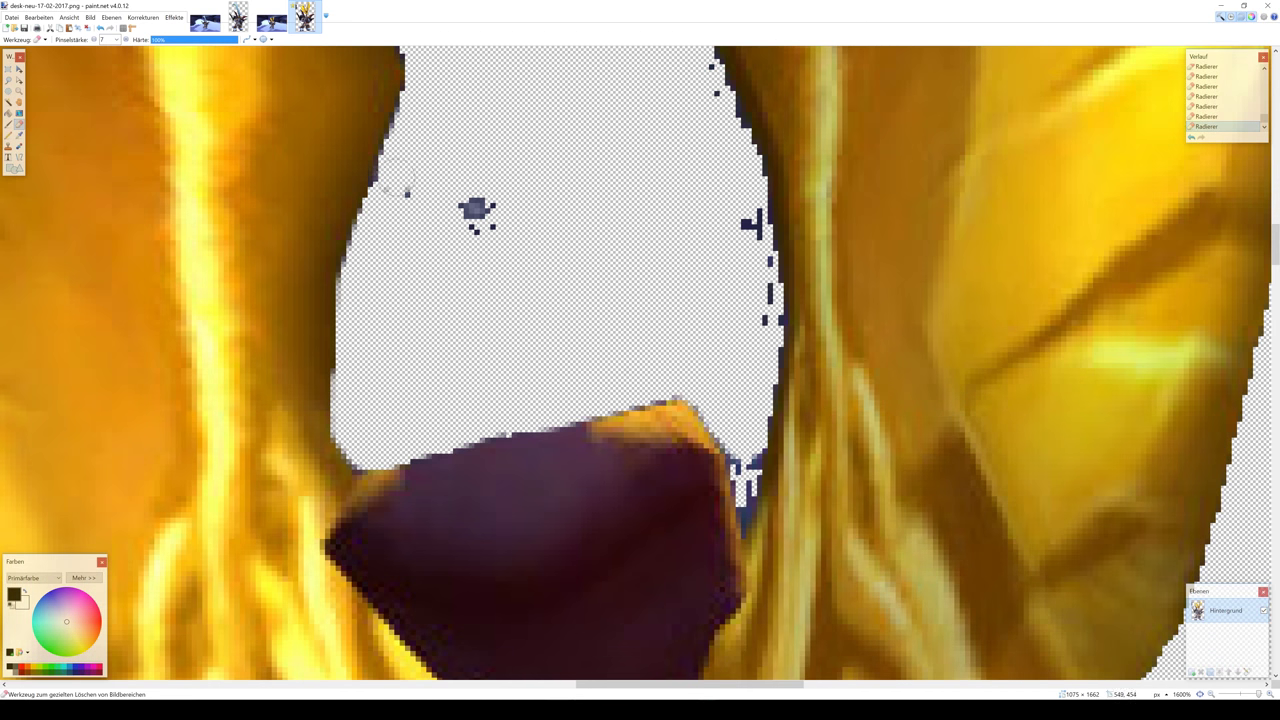
pyautogui.click(476, 210)
pyautogui.click(117, 40)
pyautogui.click(110, 65)
pyautogui.click(735, 460)
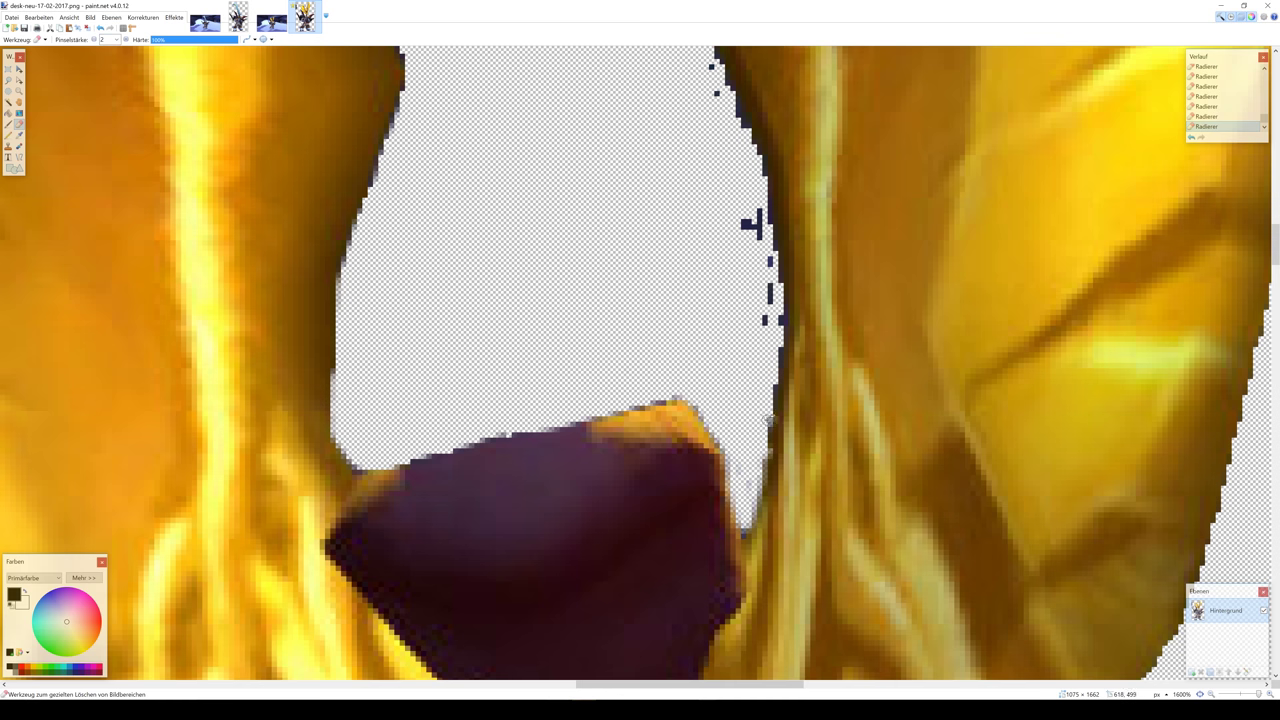
# Step: Set the eraser width back to 7 and move up along the golden wing edges
pyautogui.scroll(2, 775, 352)
pyautogui.click(117, 40)
pyautogui.click(110, 130)
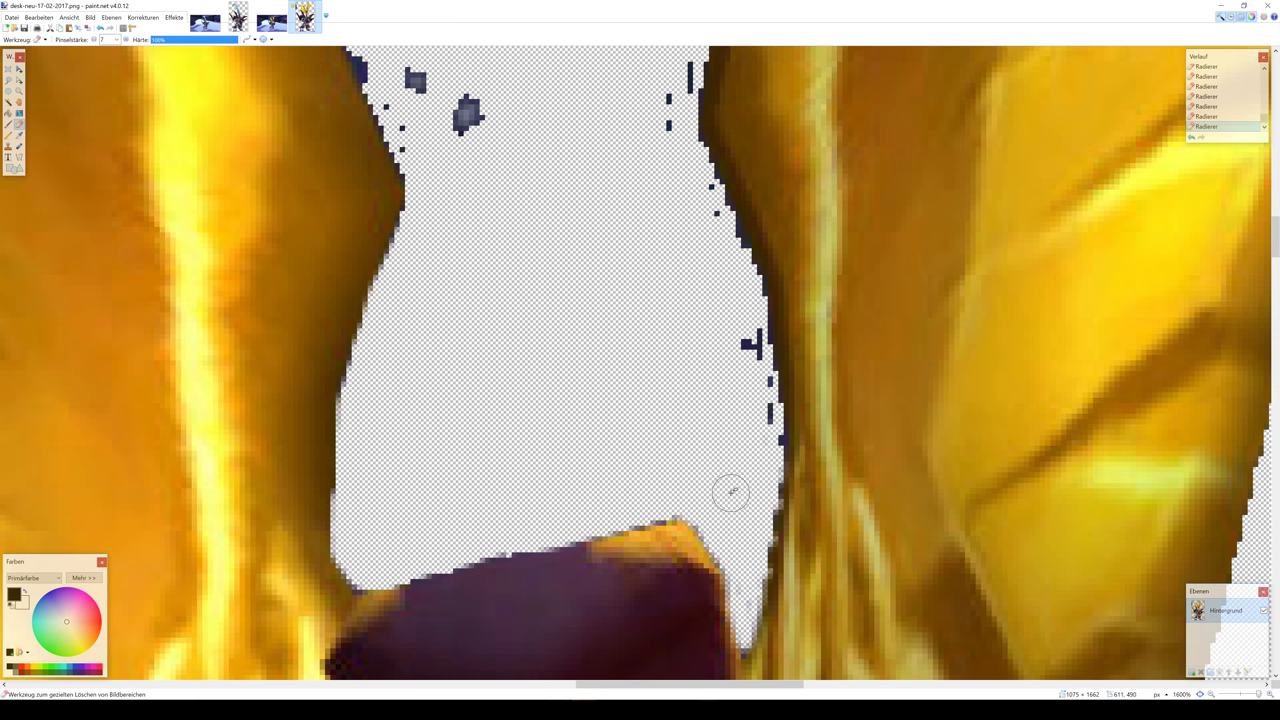
pyautogui.scroll(2, 590, 240)
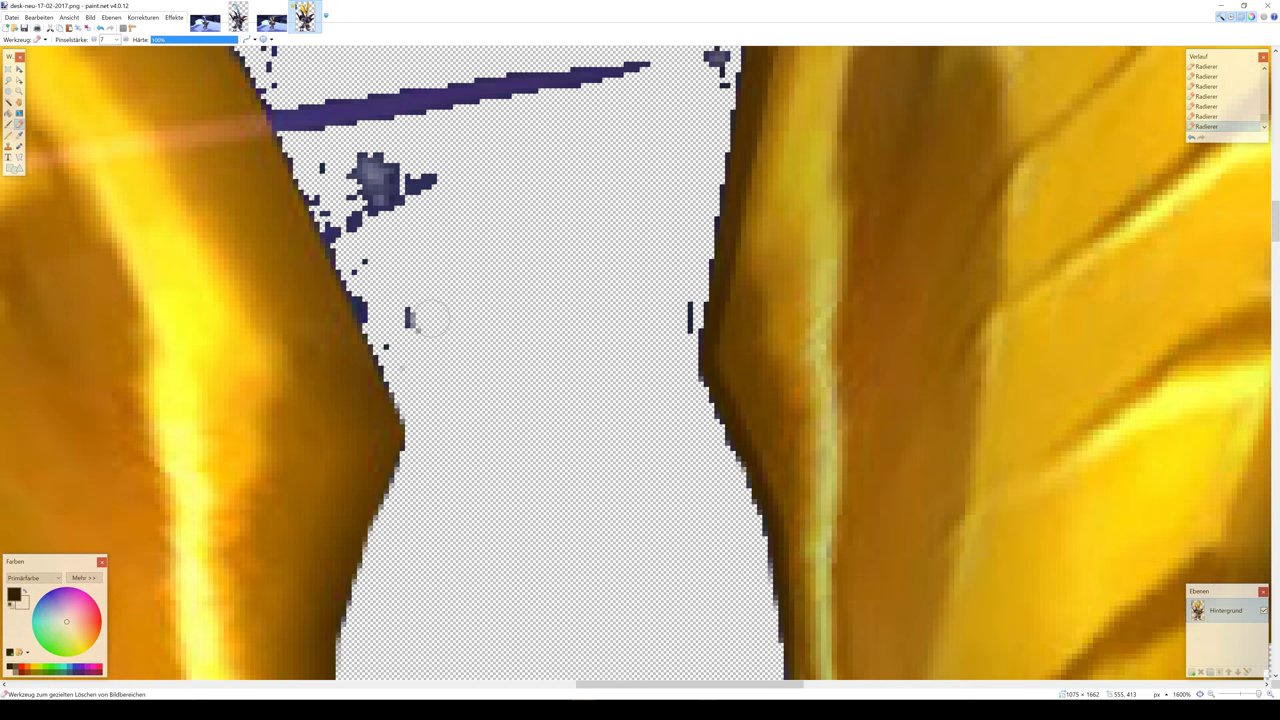
pyautogui.scroll(3, 414, 314)
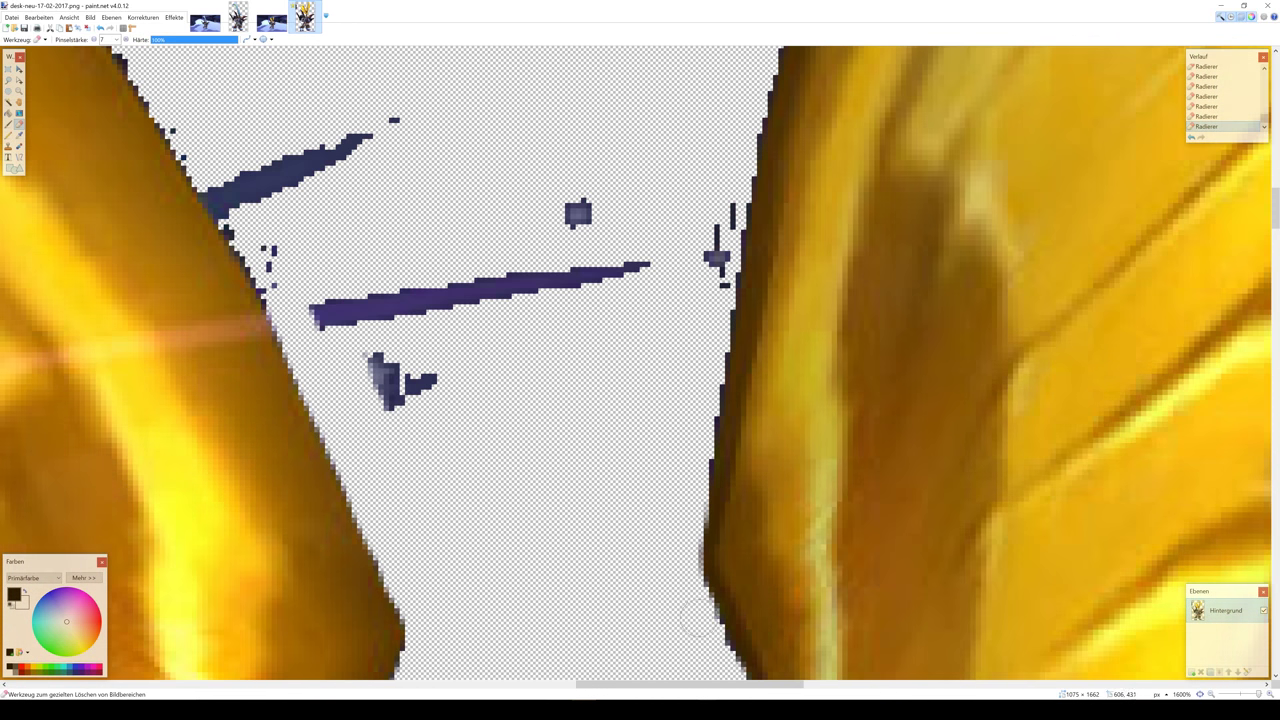
pyautogui.scroll(3, 720, 250)
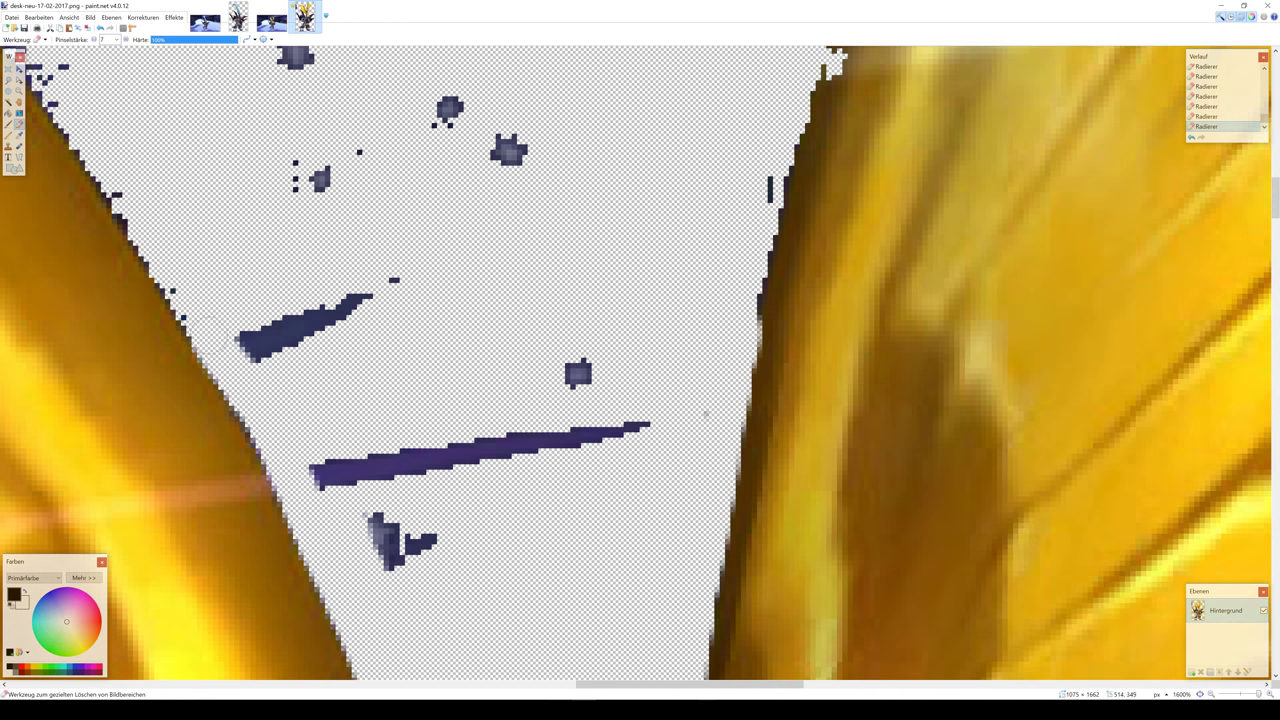
pyautogui.scroll(2, 603, 328)
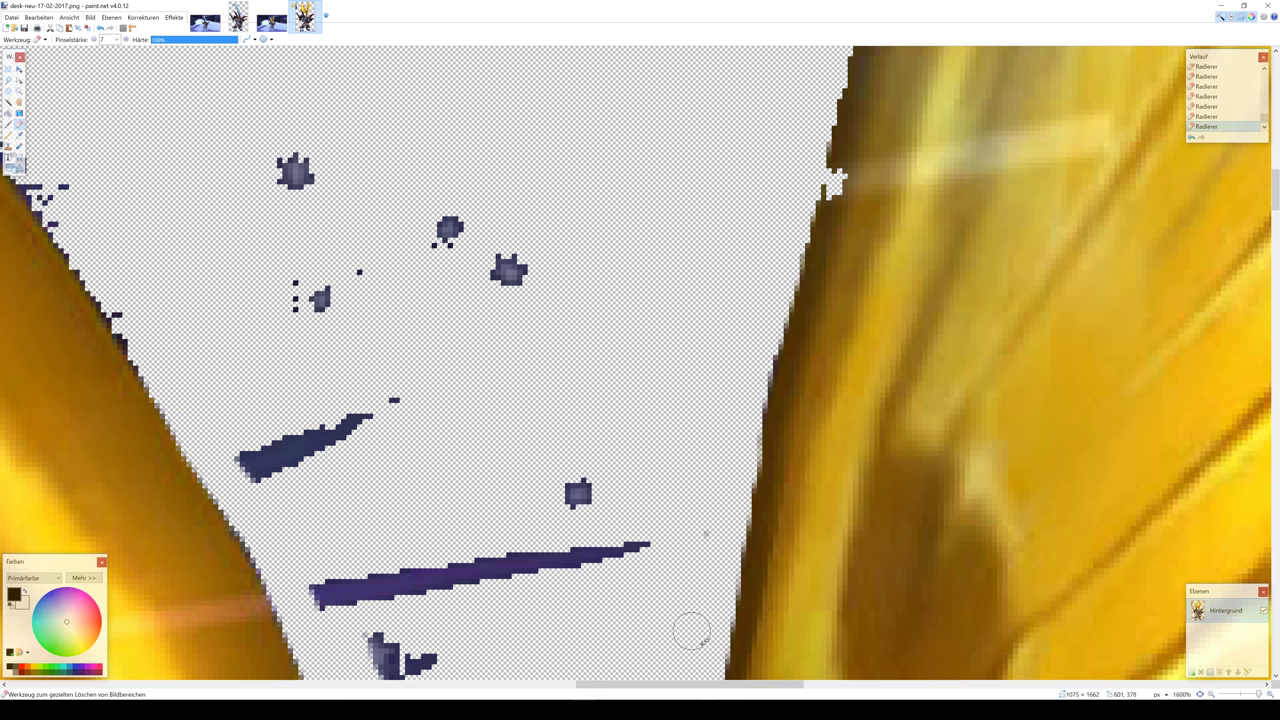
pyautogui.scroll(2, 640, 570)
pyautogui.hscroll(-6, 590, 500)
pyautogui.scroll(3, 450, 245)
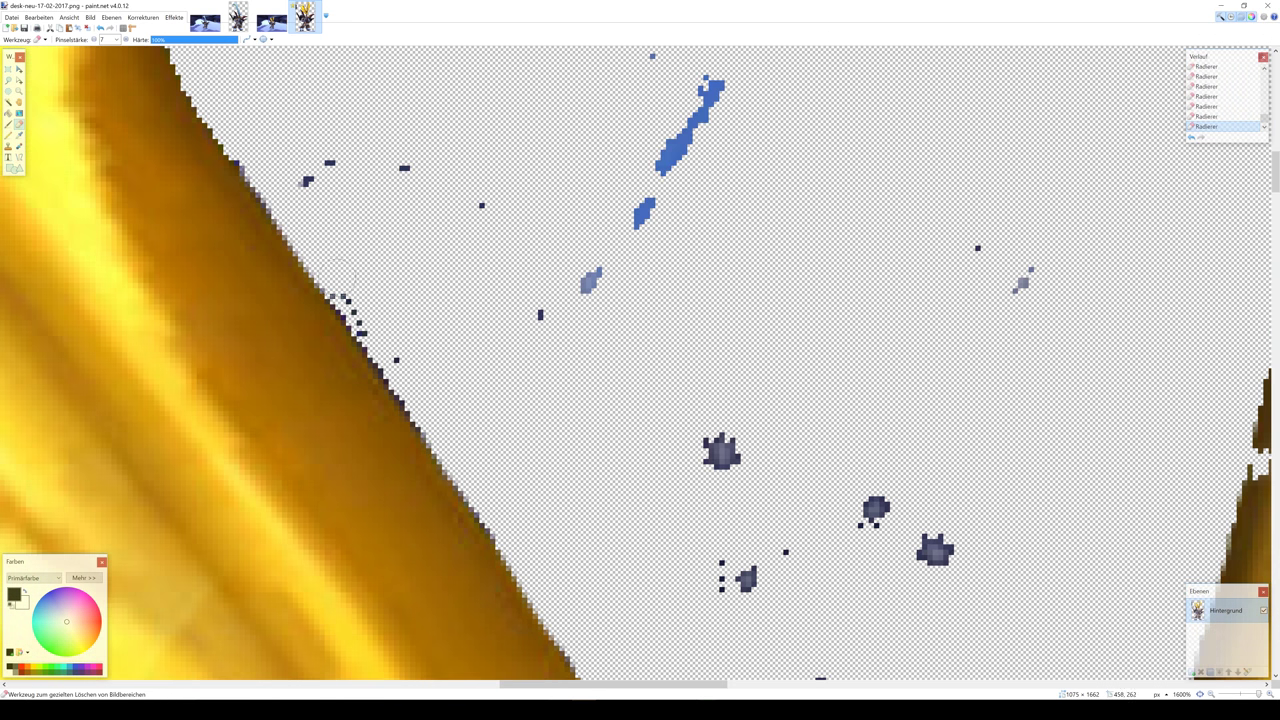
pyautogui.scroll(2, 352, 263)
pyautogui.scroll(4, 206, 266)
pyautogui.scroll(5, 443, 334)
pyautogui.scroll(3, 864, 307)
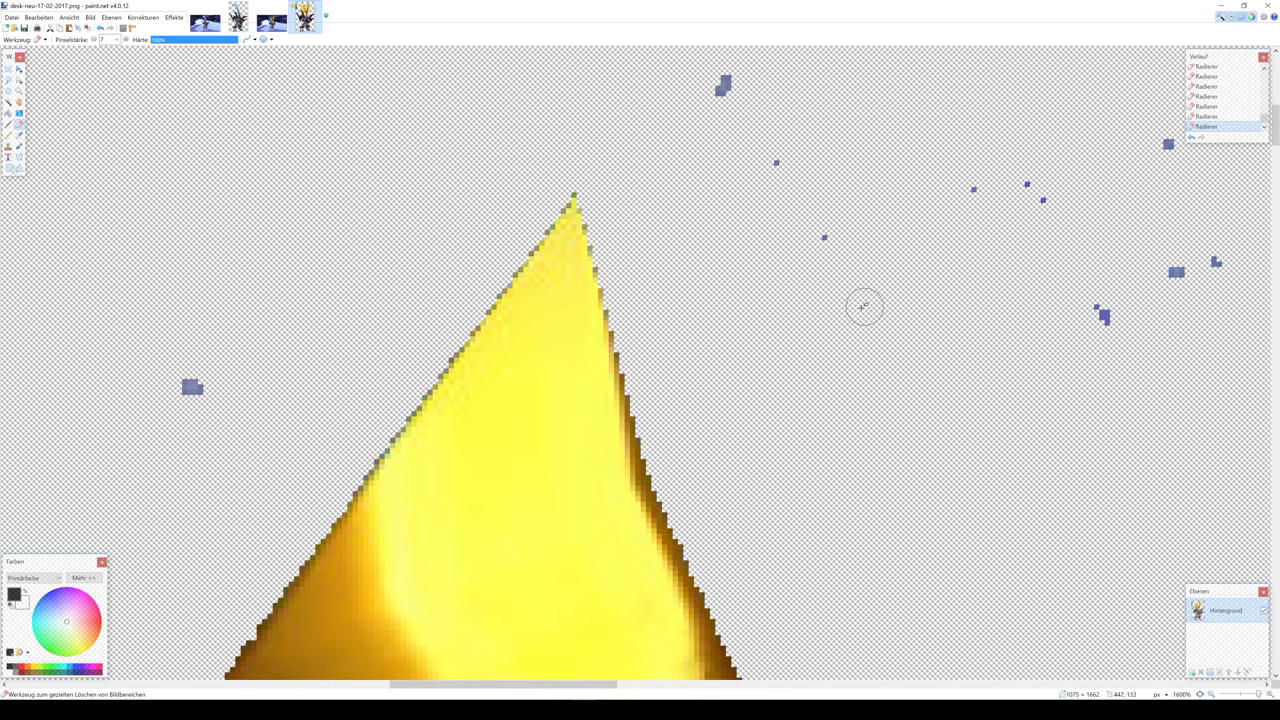
pyautogui.scroll(-5, 629, 443)
pyautogui.hscroll(10, 629, 443)
pyautogui.scroll(-3, 714, 243)
pyautogui.hscroll(5, 605, 332)
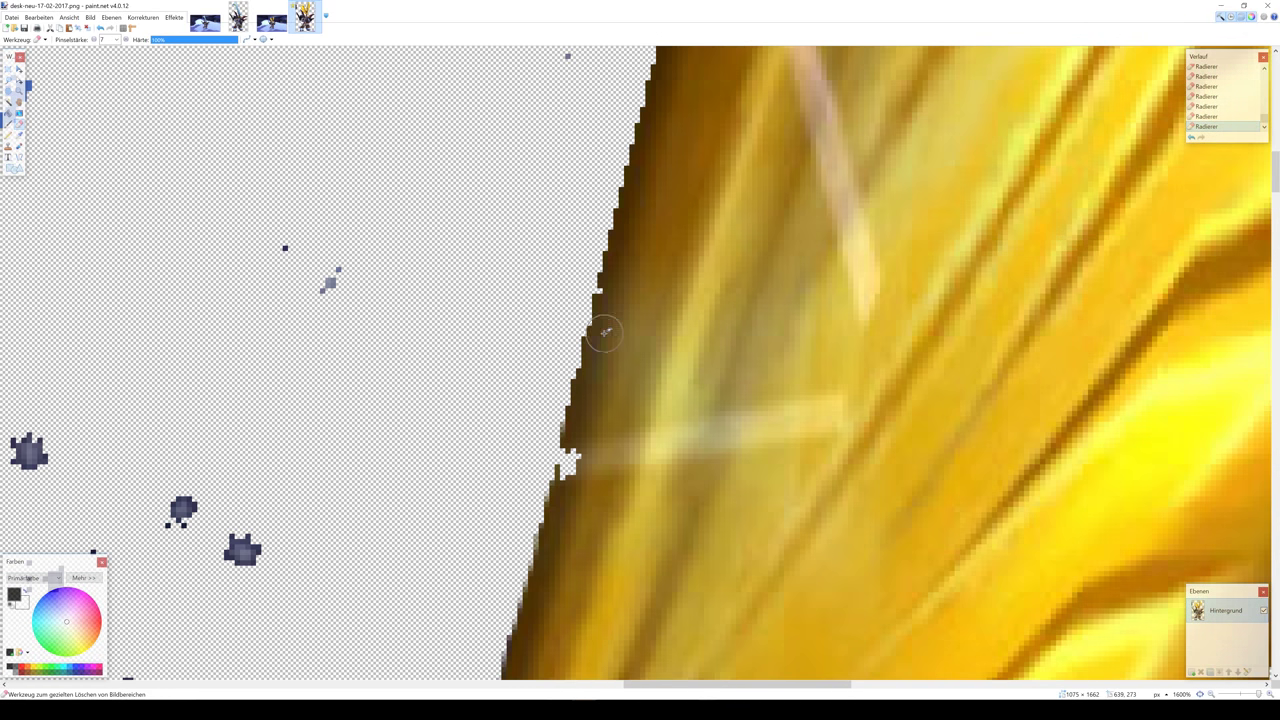
# Step: Switch briefly to Clone Stamp, then use the Eraser to clear blue fringe along the wing's outer edge
pyautogui.press('l')
pyautogui.hscroll(-2, 570, 470)
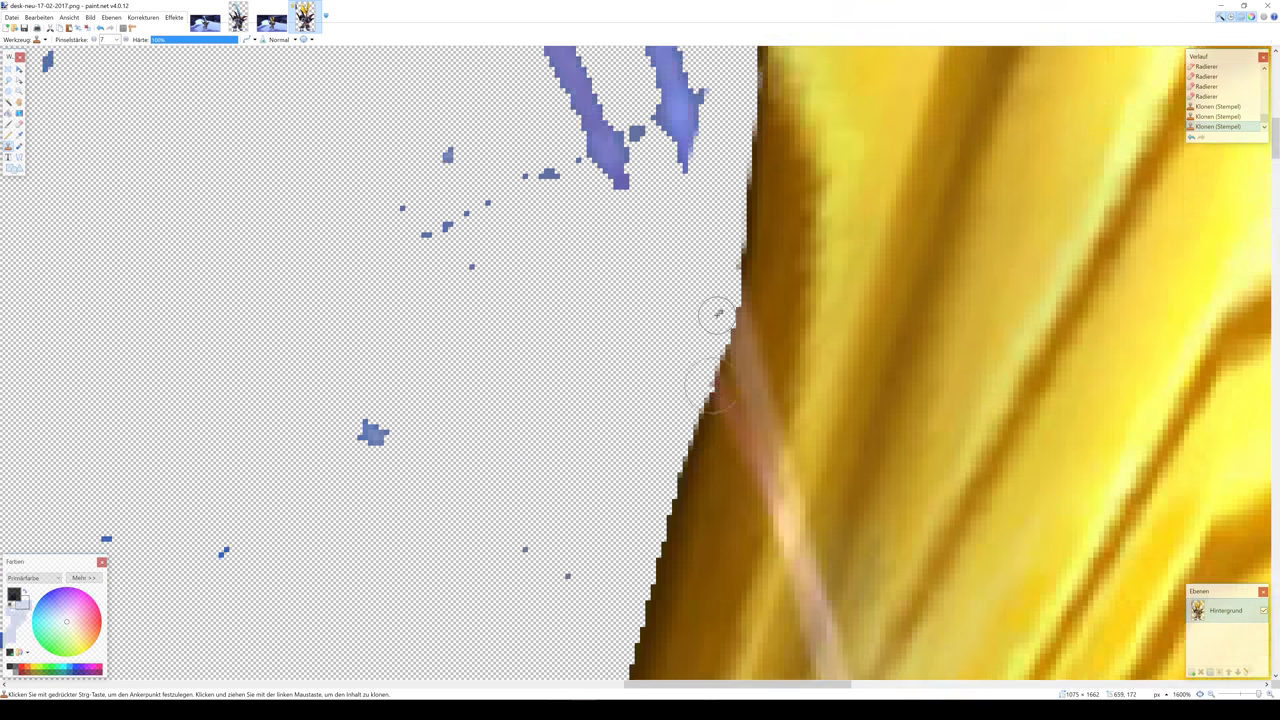
pyautogui.scroll(5, 720, 320)
pyautogui.press('e')
pyautogui.scroll(3, 760, 290)
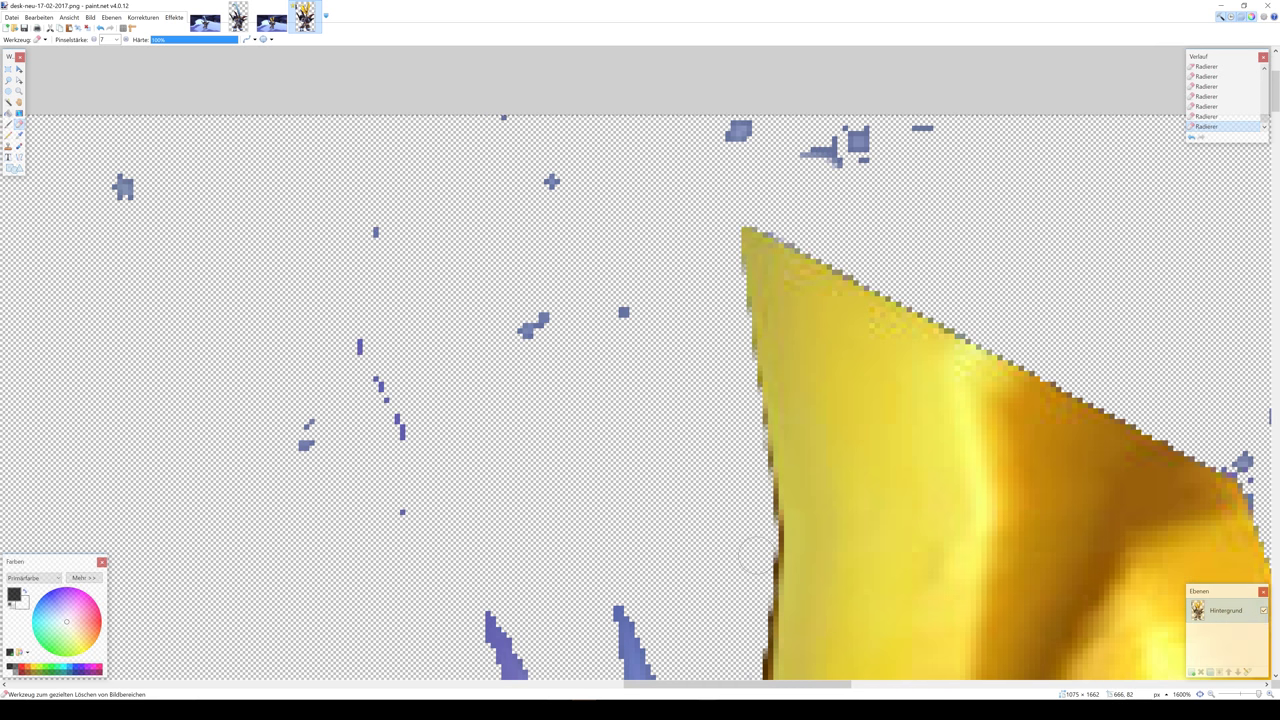
pyautogui.scroll(-2, 740, 300)
pyautogui.scroll(-3, 748, 258)
pyautogui.scroll(-1, 726, 350)
pyautogui.scroll(5, 760, 300)
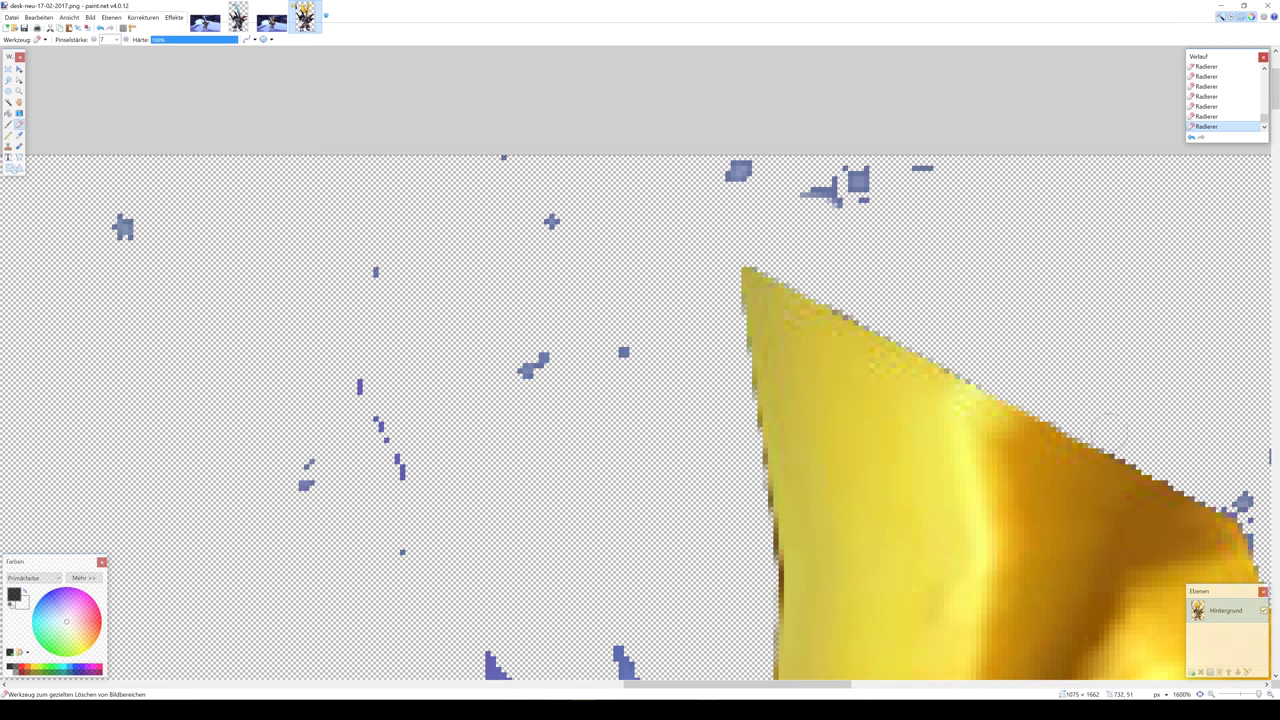
pyautogui.moveTo(1220, 505); pyautogui.dragTo(567, 137)
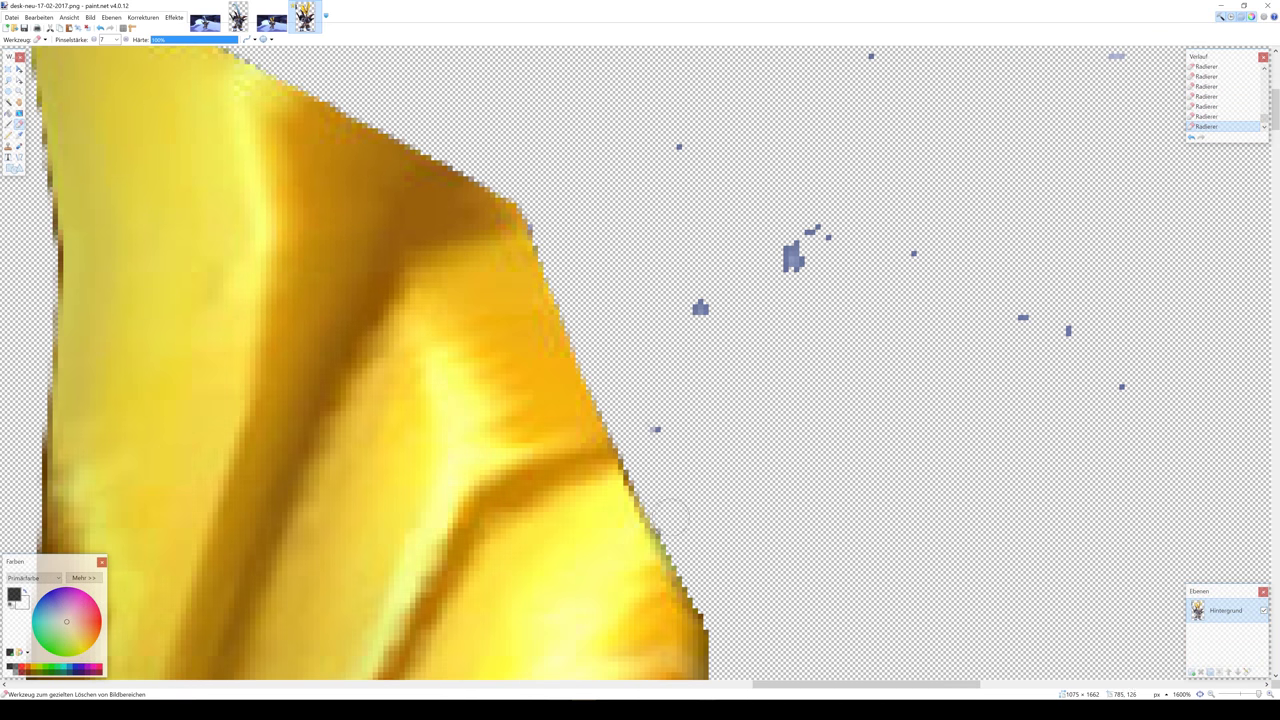
# Step: Check the cleaned wing edges, then zoom out to view the whole wings
pyautogui.scroll(-5, 669, 510)
pyautogui.scroll(-5, 500, 400)
pyautogui.scroll(-5, 232, 280)
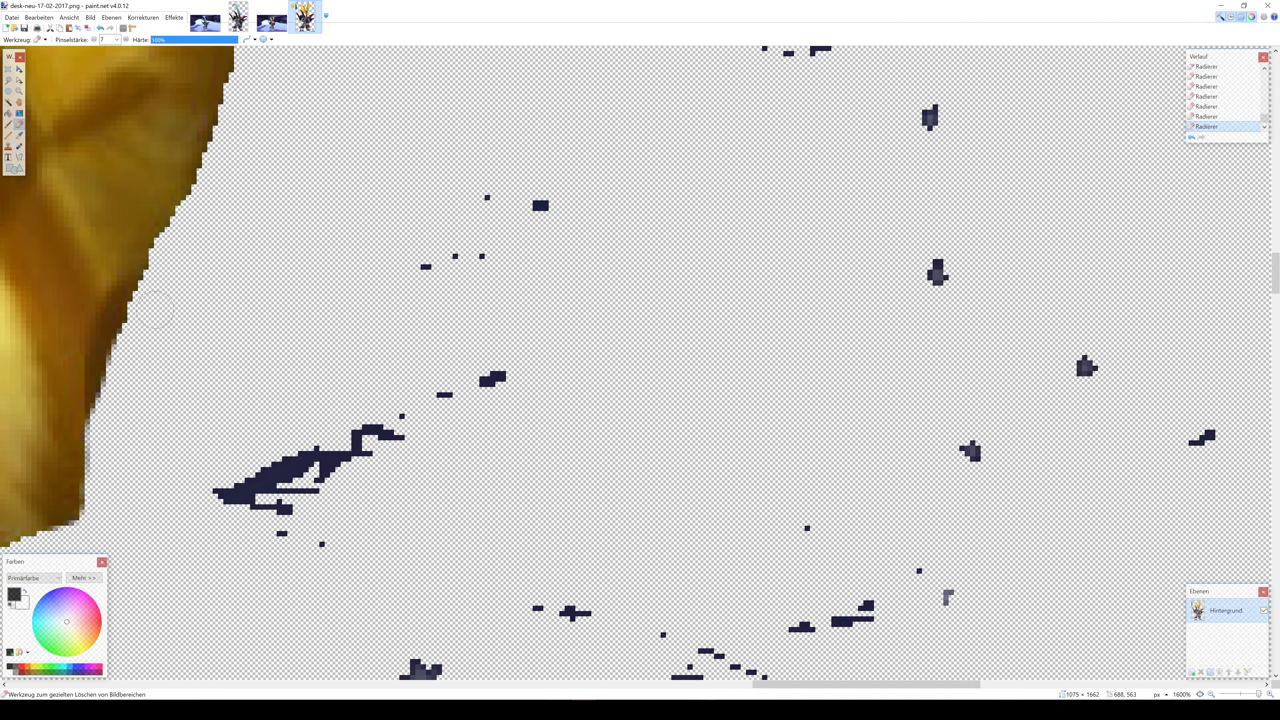
pyautogui.hscroll(-5, 490, 450)
pyautogui.hscroll(-5, 490, 450)
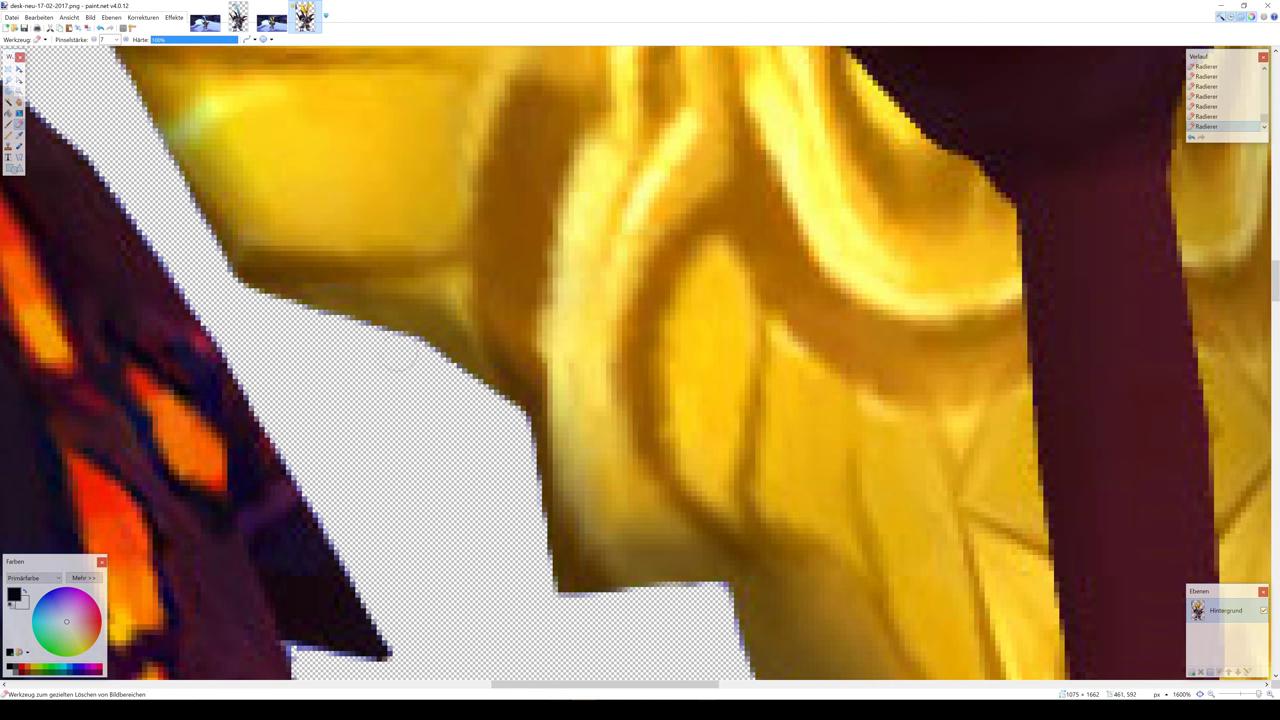
pyautogui.scroll(5, 400, 340)
pyautogui.hscroll(-5, 586, 391)
pyautogui.scroll(5, 389, 309)
pyautogui.click(1212, 693)
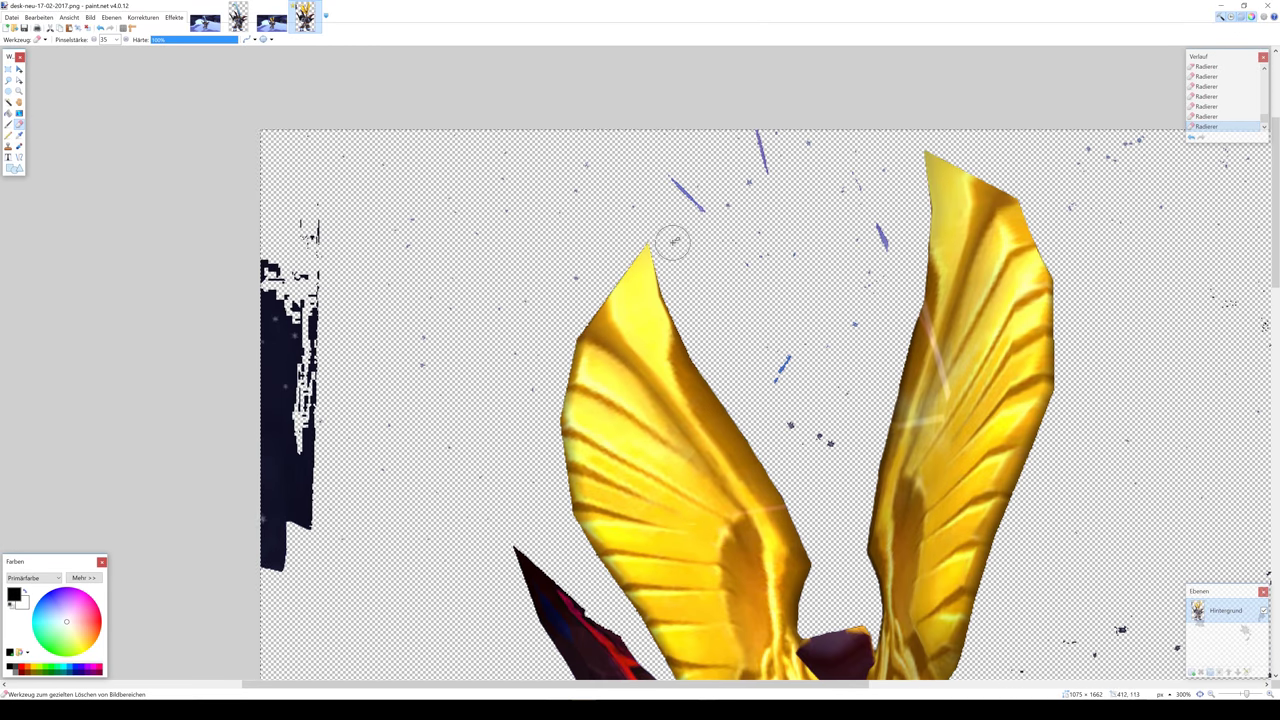
# Step: Undo the last eraser stroke and inspect the whole character at 300% for remaining blue and dark specks
pyautogui.scroll(-5, 488, 540)
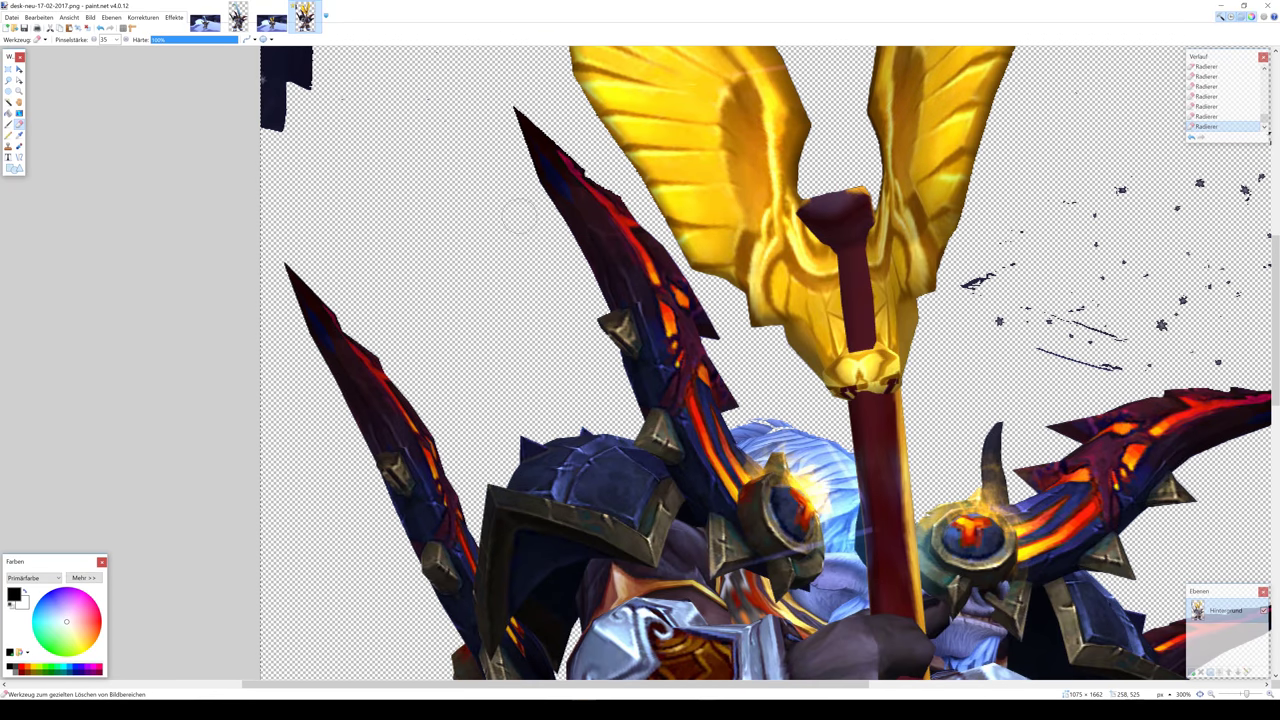
pyautogui.scroll(-3, 315, 408)
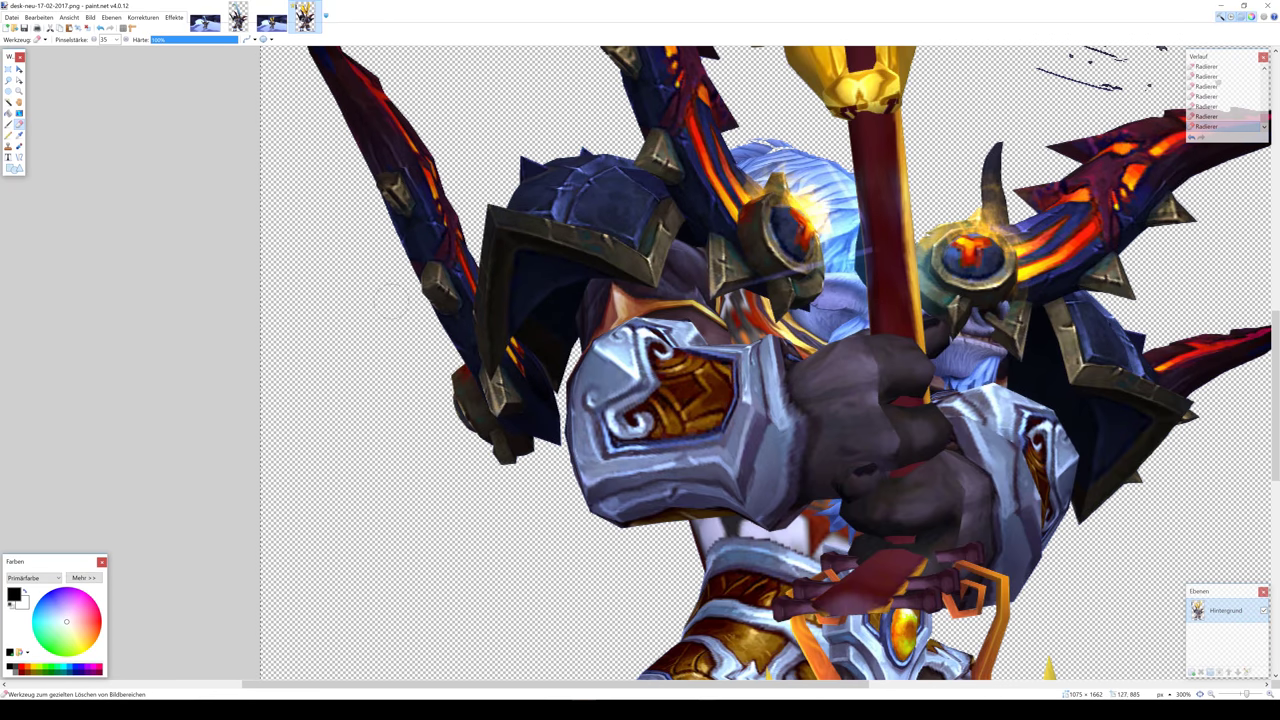
pyautogui.scroll(-2, 445, 459)
pyautogui.hotkey('ctrl', 'z')
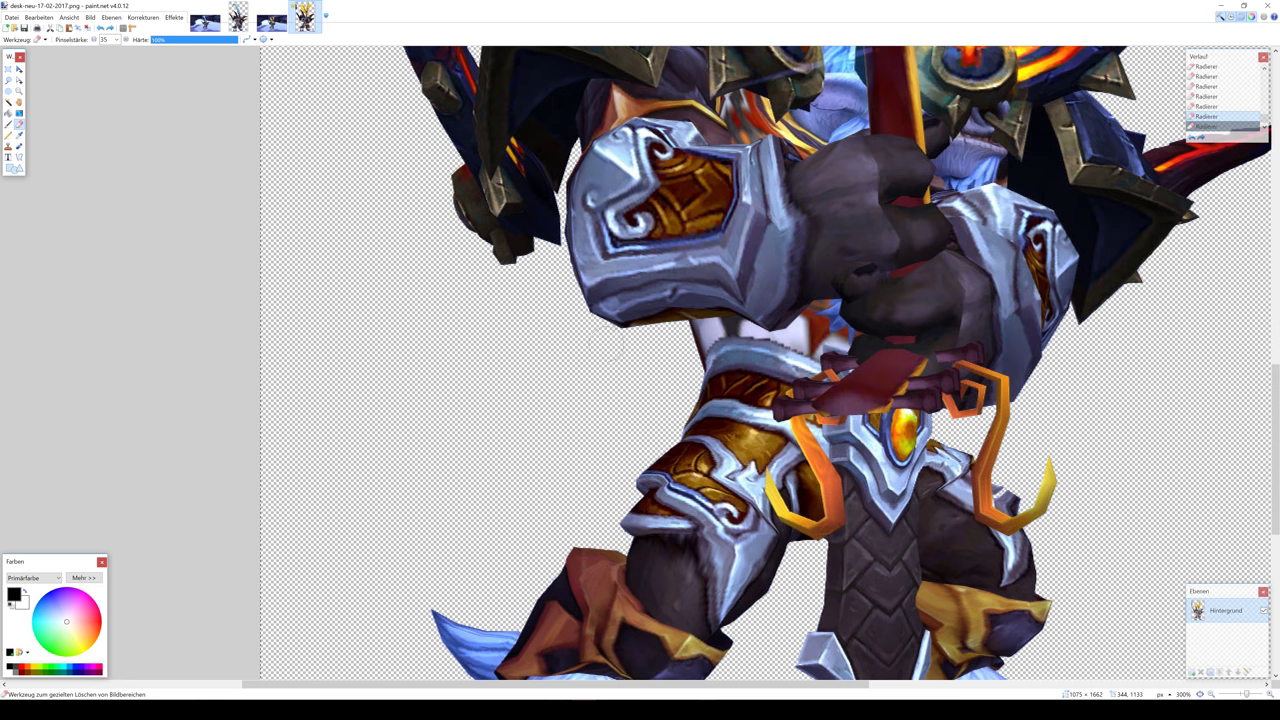
pyautogui.scroll(-3, 416, 352)
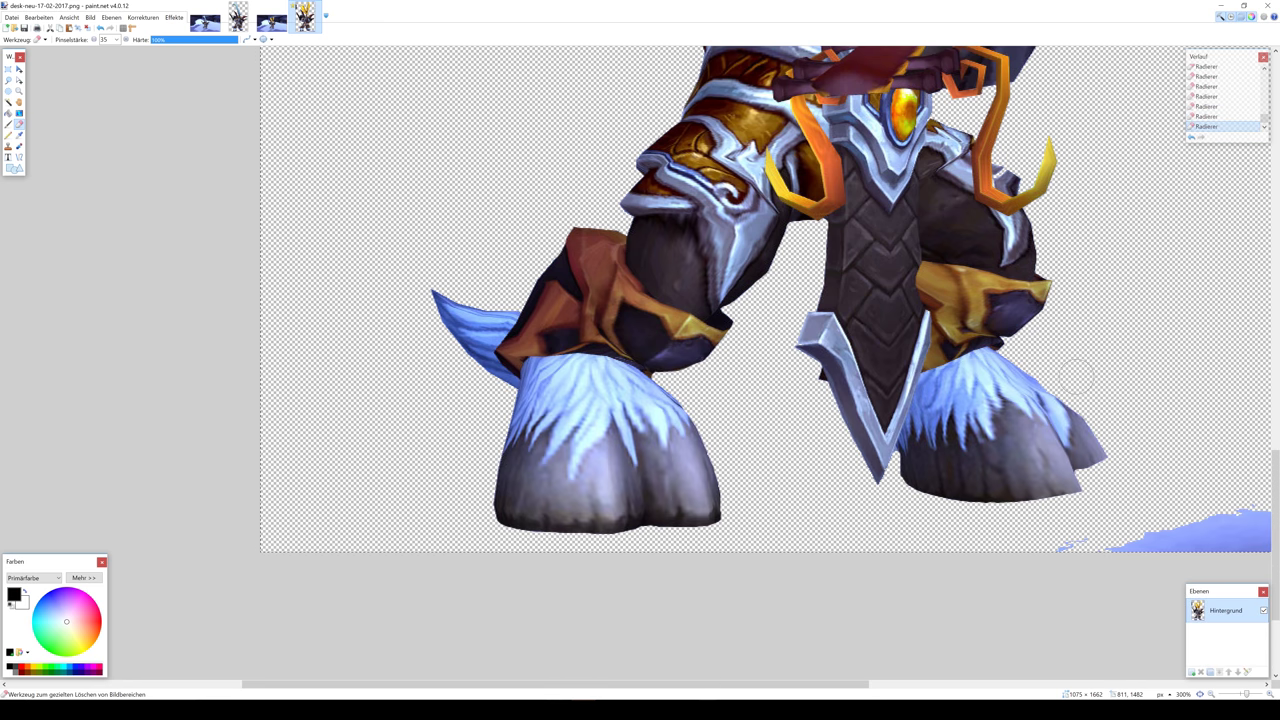
pyautogui.scroll(2, 1060, 226)
pyautogui.scroll(3, 795, 692)
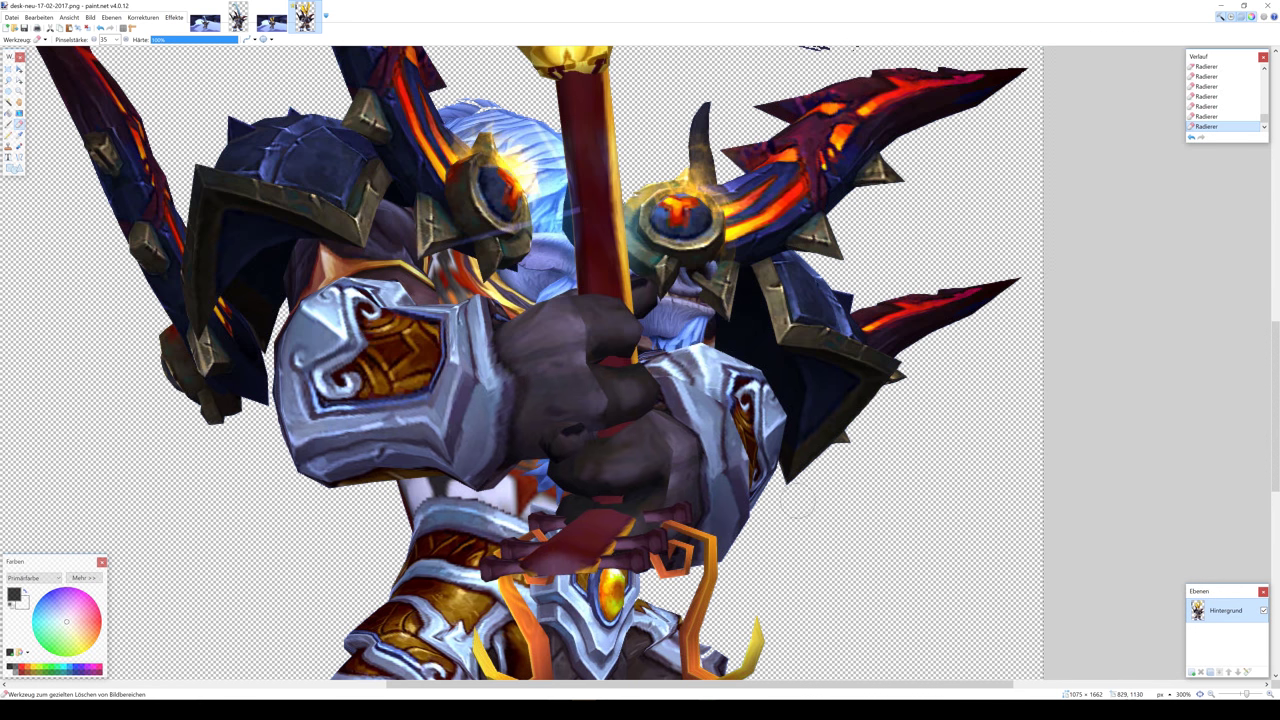
pyautogui.scroll(2, 733, 262)
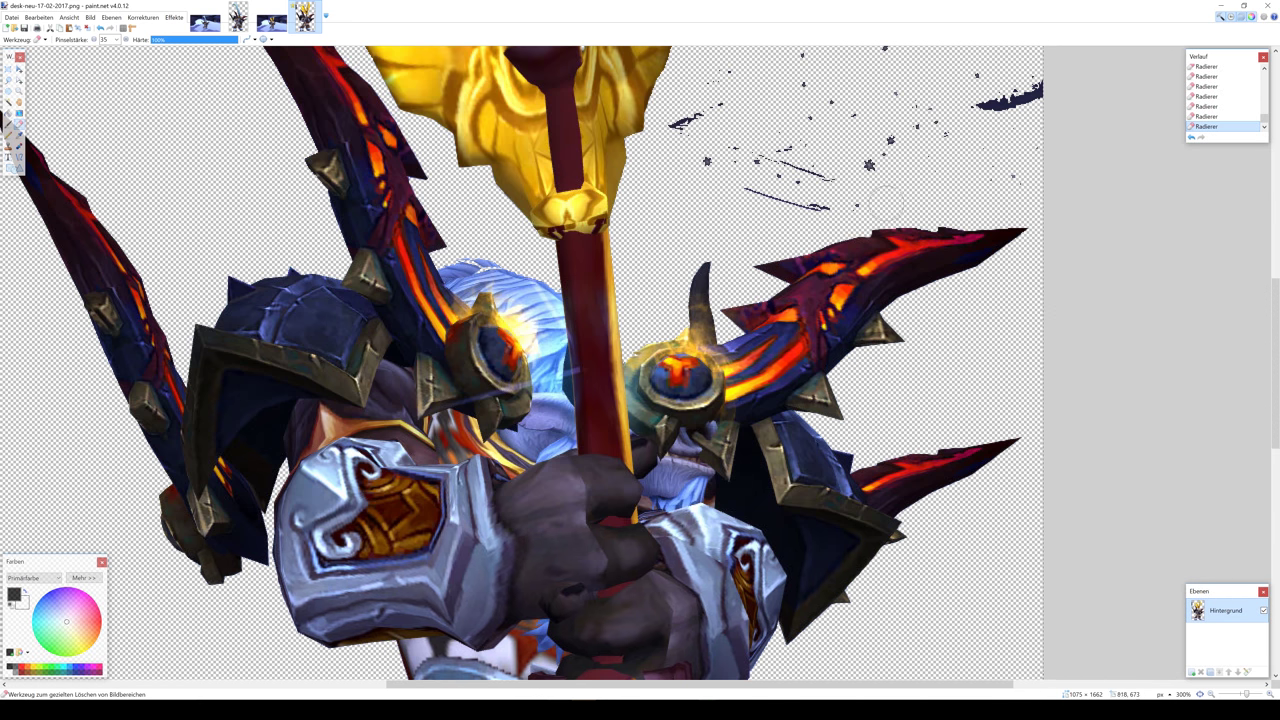
pyautogui.scroll(1, 733, 262)
pyautogui.scroll(3, 733, 262)
pyautogui.scroll(3, 733, 262)
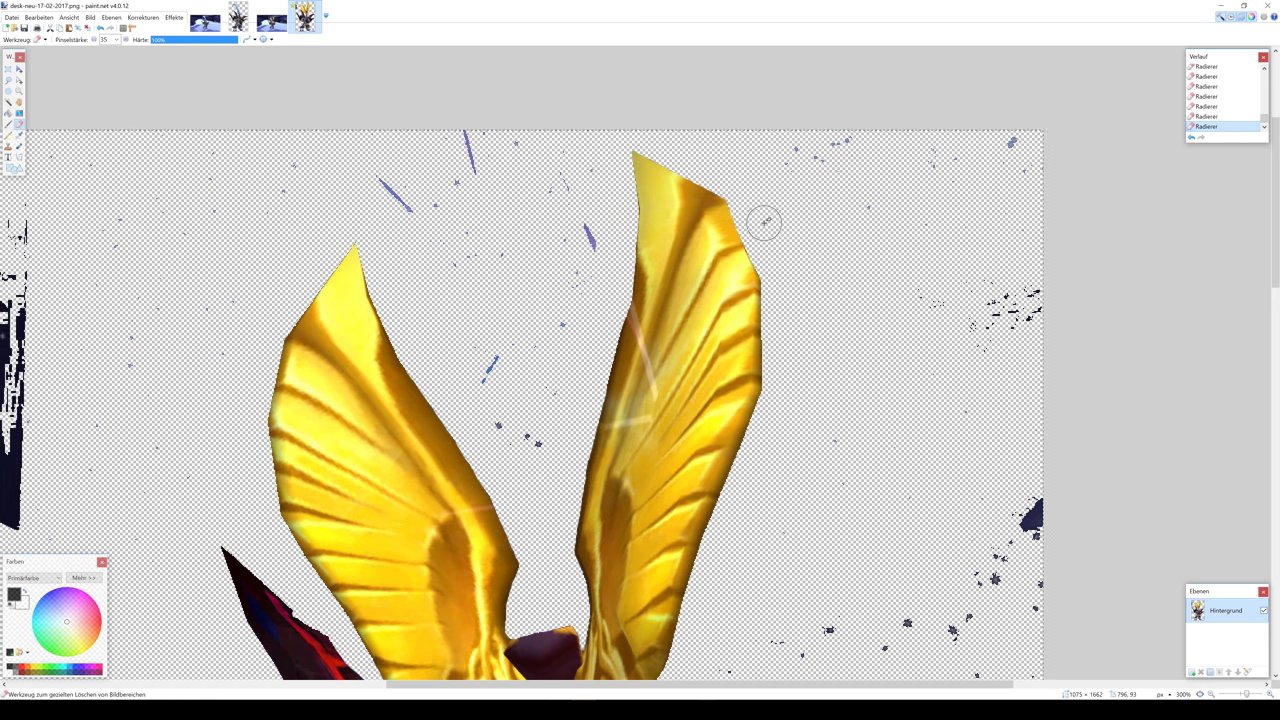
# Step: With Rectangle Select, delete the left-edge dark strip and the stray strokes above and between the wing tips
pyautogui.press('s')
pyautogui.hotkey('ctrl', '-')
pyautogui.hotkey('ctrl', '-')
pyautogui.moveTo(243, 278); pyautogui.dragTo(337, 557)
pyautogui.press('Delete')
pyautogui.moveTo(349, 278); pyautogui.dragTo(390, 484)
pyautogui.press('Delete')
pyautogui.moveTo(443, 278); pyautogui.dragTo(571, 338)
pyautogui.press('Delete')
pyautogui.moveTo(468, 316); pyautogui.dragTo(564, 386)
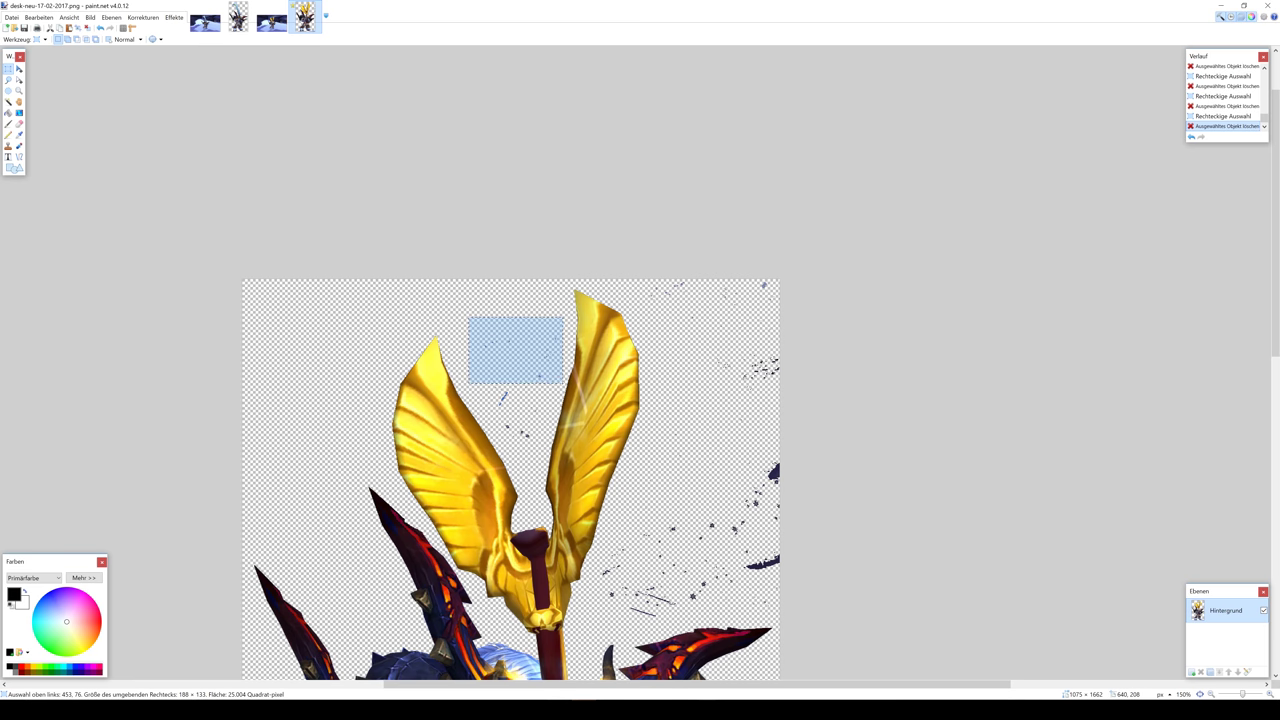
pyautogui.press('Delete')
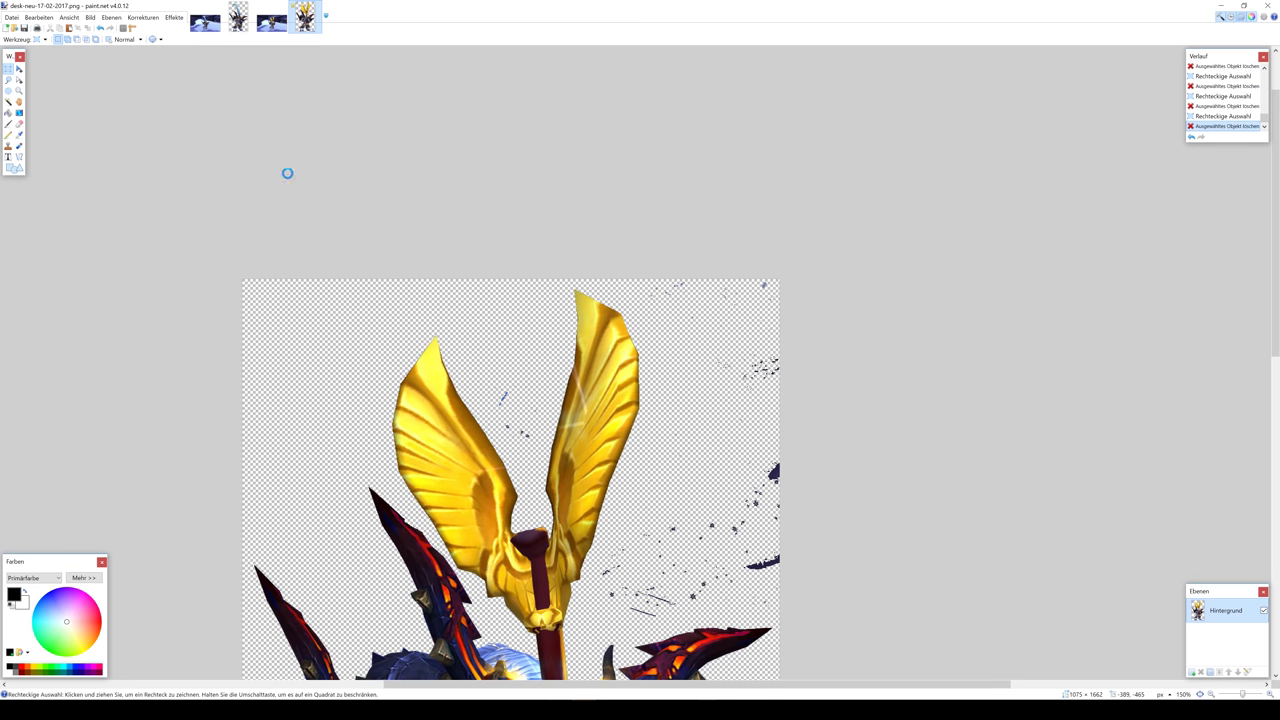
# Step: Delete the stray pixels beside the left wing and the splatter along the right edge
pyautogui.scroll(-3, 488, 334)
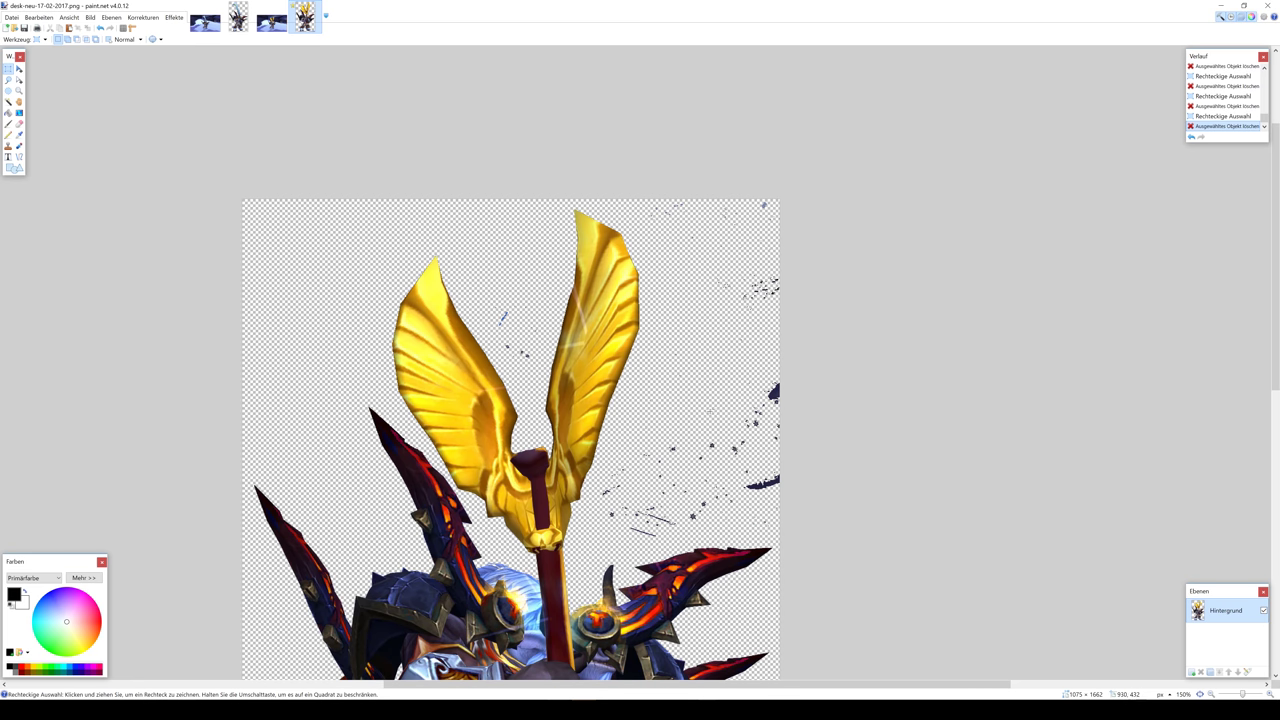
pyautogui.moveTo(491, 240)
pyautogui.mouseDown()
pyautogui.moveTo(537, 330)
pyautogui.moveTo(546, 392)
pyautogui.mouseUp()
pyautogui.press('Delete')
pyautogui.press('Delete')
pyautogui.moveTo(634, 223)
pyautogui.mouseDown()
pyautogui.moveTo(714, 286)
pyautogui.moveTo(708, 343)
pyautogui.moveTo(817, 542)
pyautogui.mouseUp()
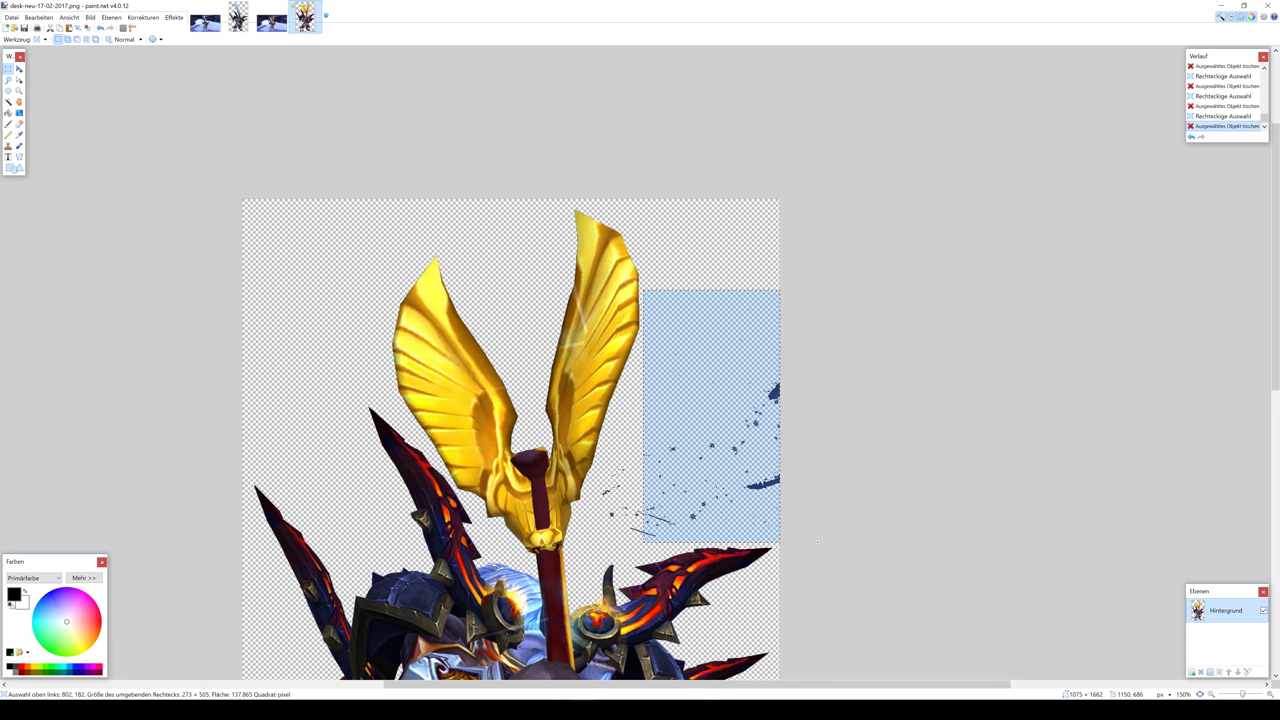
pyautogui.press('Delete')
pyautogui.moveTo(600, 443); pyautogui.dragTo(669, 543)
pyautogui.press('Delete')
# Step: Box the remaining patches around the figure, including the thin lower-left strip, then deselect
pyautogui.scroll(-5, 510, 400)
pyautogui.moveTo(300, 171); pyautogui.dragTo(366, 237)
pyautogui.moveTo(242, 257); pyautogui.dragTo(284, 372)
pyautogui.scroll(-2, 510, 400)
pyautogui.moveTo(671, 348); pyautogui.dragTo(738, 460)
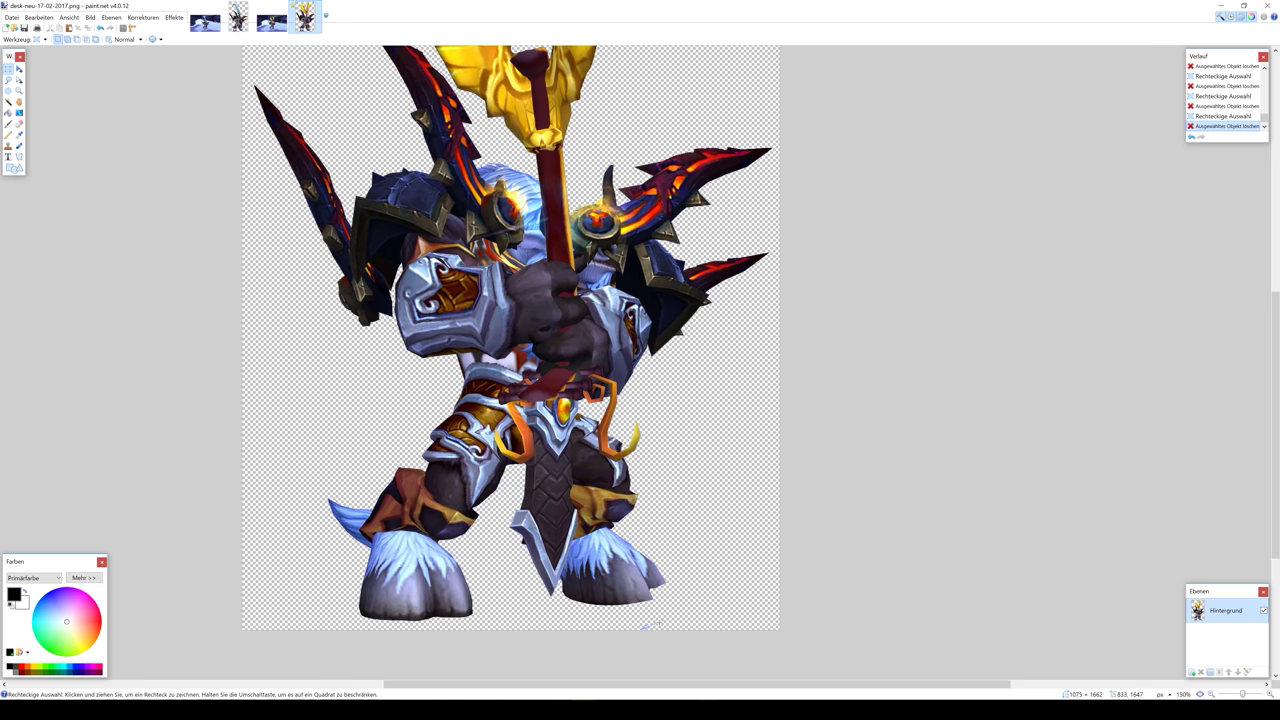
pyautogui.moveTo(240, 640); pyautogui.dragTo(286, 200)
pyautogui.moveTo(274, 268); pyautogui.dragTo(322, 644)
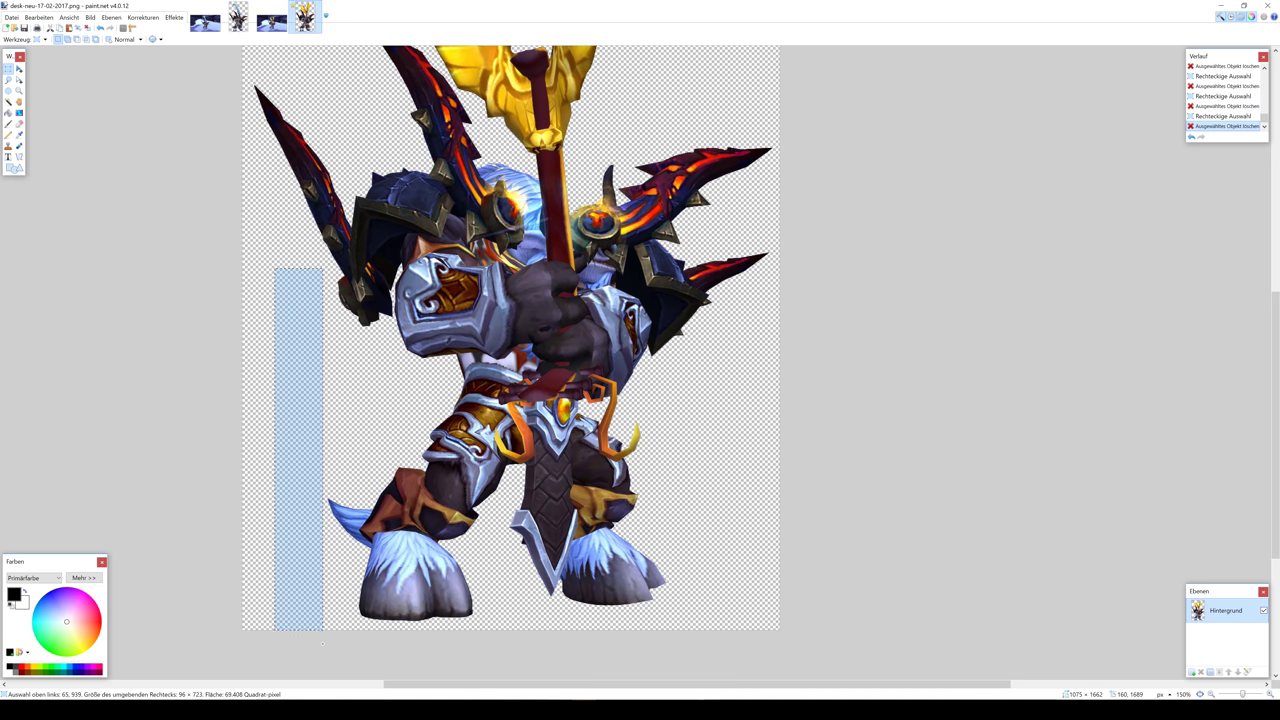
pyautogui.click(322, 644)
# Step: Zoom out to 100% and review the whole figure on its clean transparent background
pyautogui.scroll(5, 559, 413)
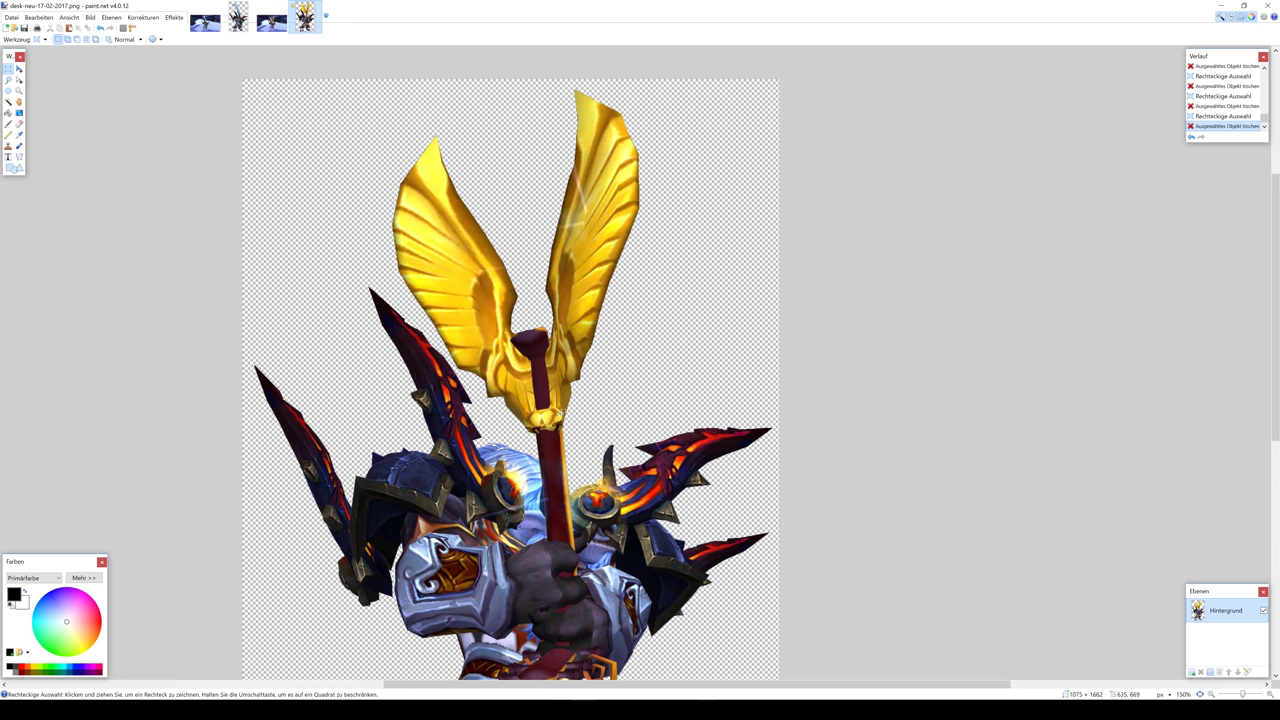
pyautogui.scroll(1, 510, 380)
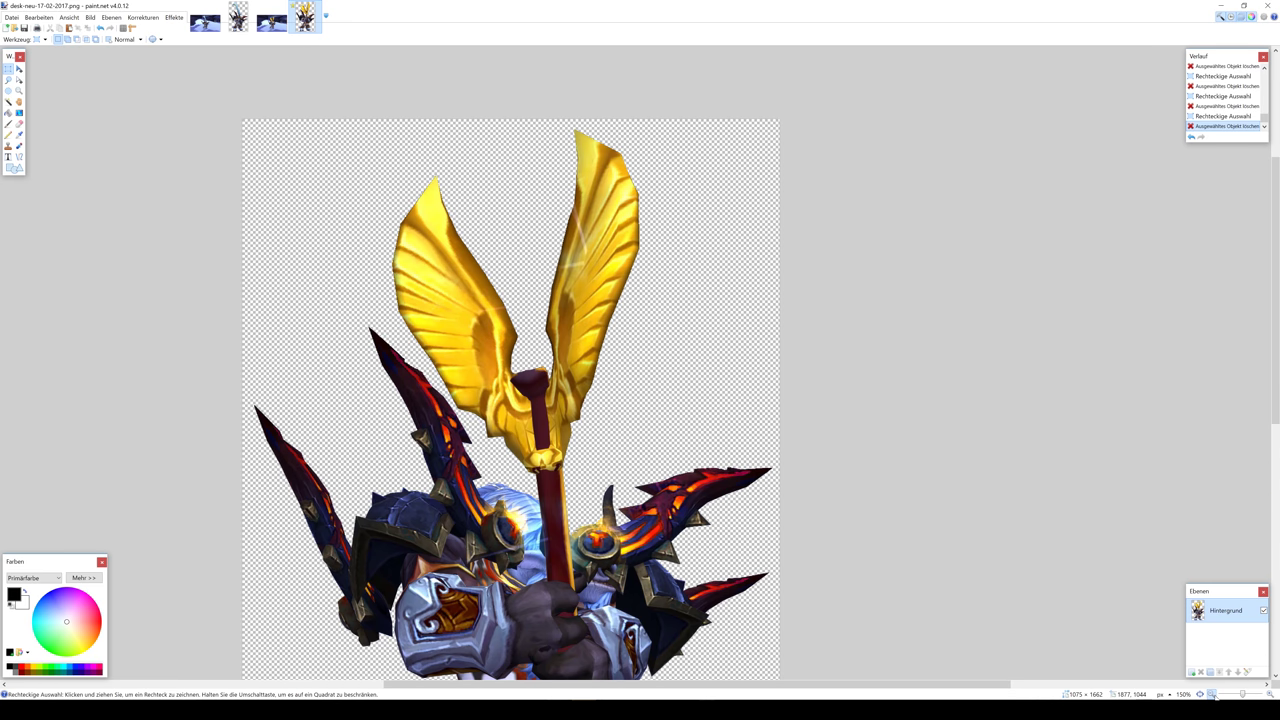
pyautogui.click(1211, 694)
pyautogui.scroll(-3, 869, 468)
pyautogui.scroll(-1, 791, 422)
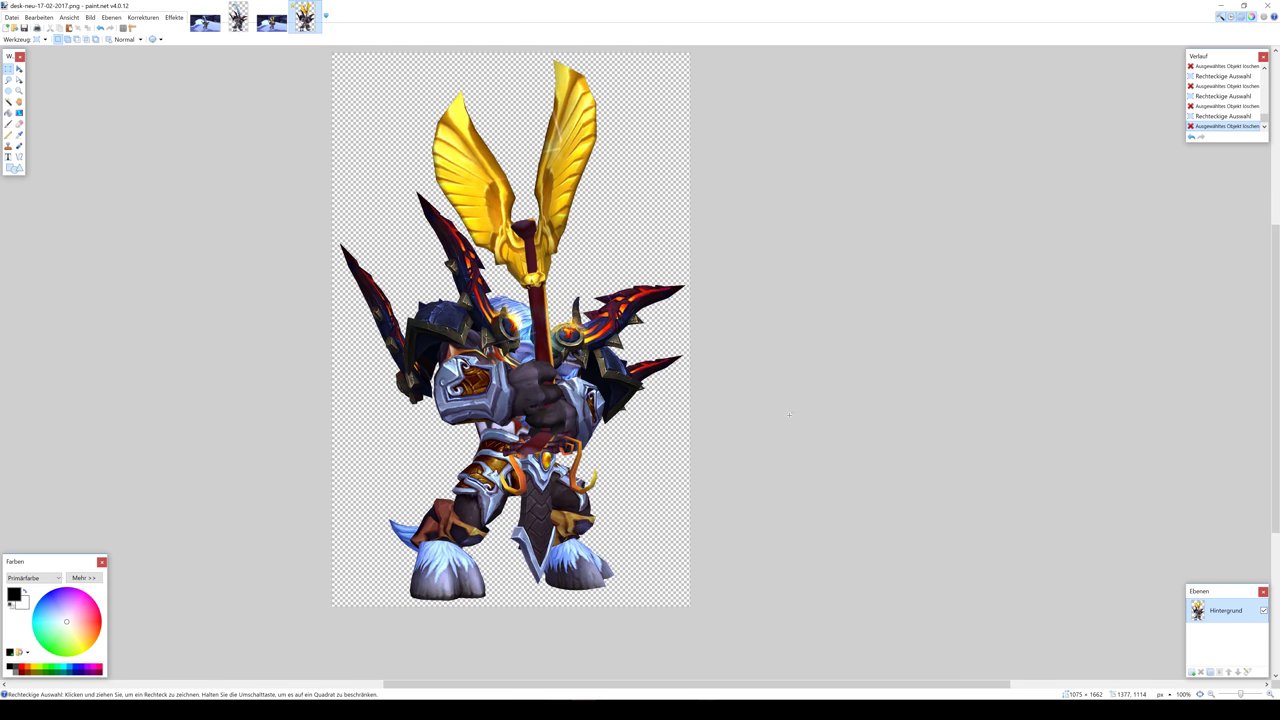